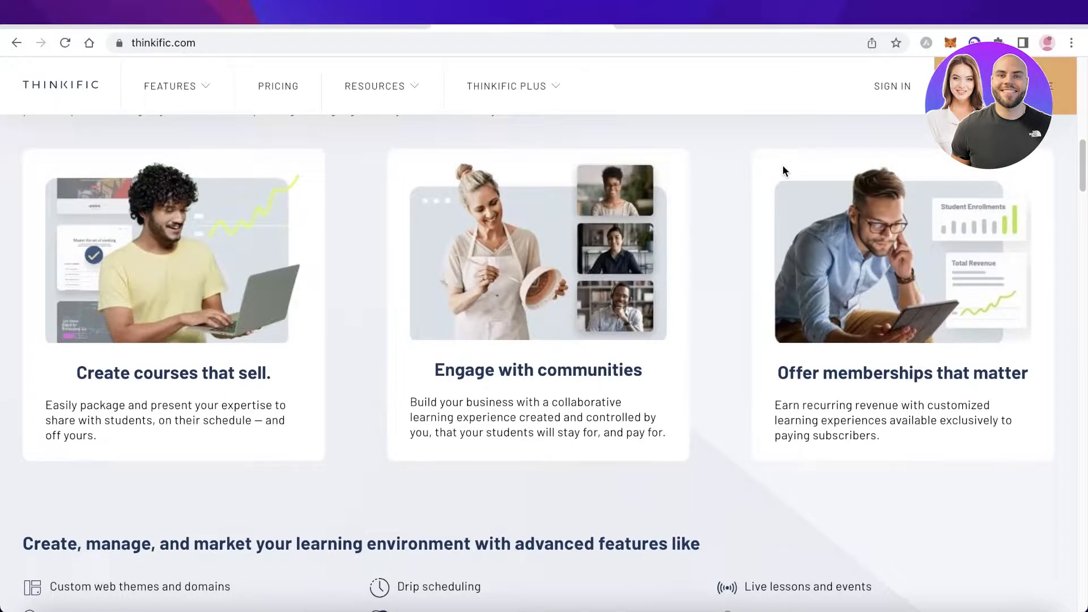
- Examine Thinkific's pricing plans and compare the features included in the Free, Basic, Start, Grow and Plus tiers
click(646, 26)
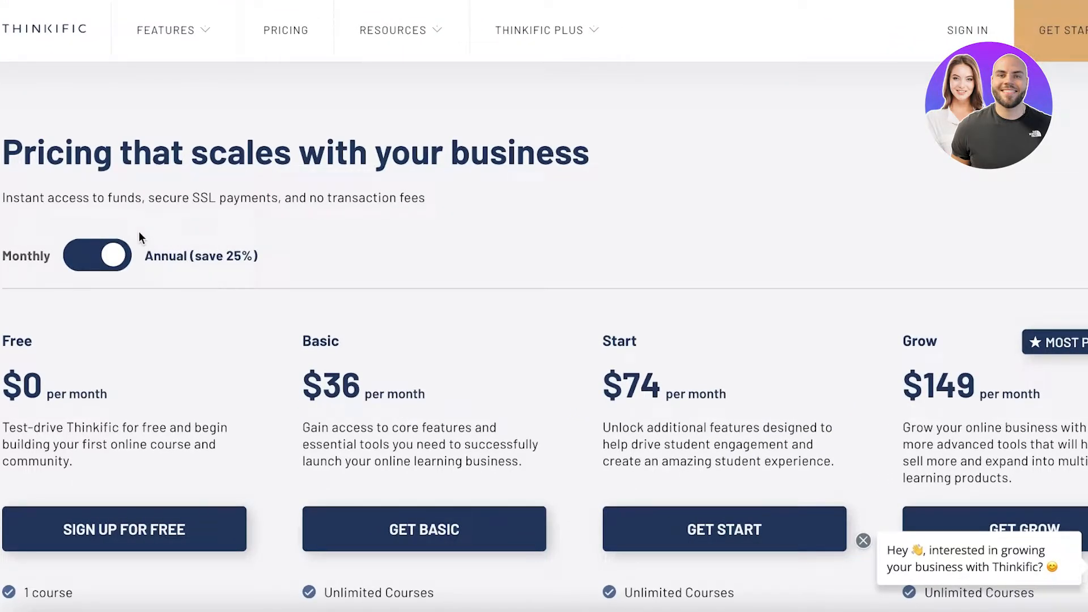
scroll(139, 233, down, 3)
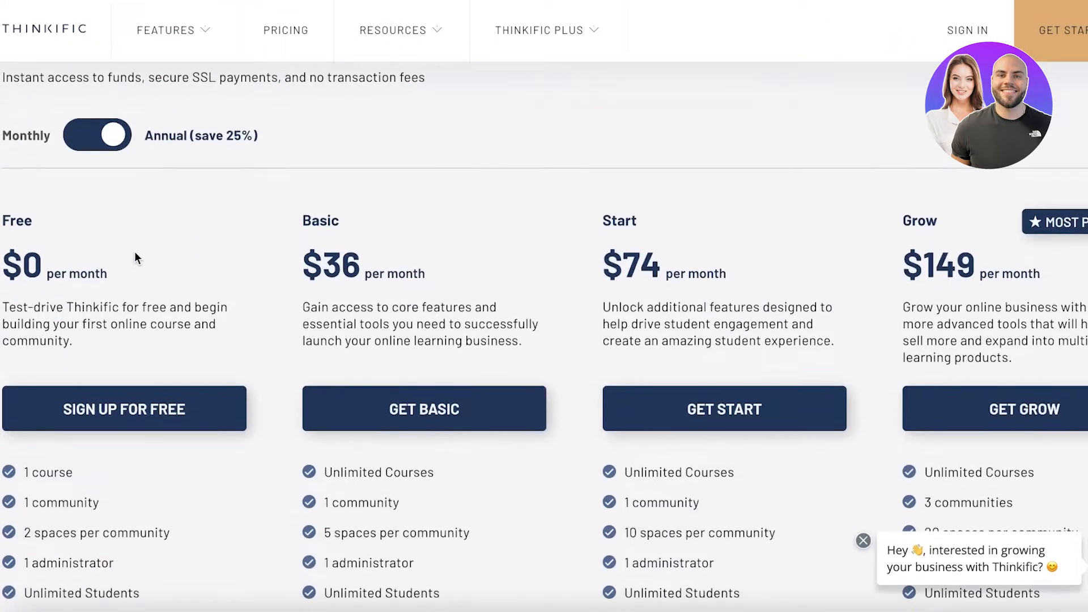
scroll(135, 254, down, 1)
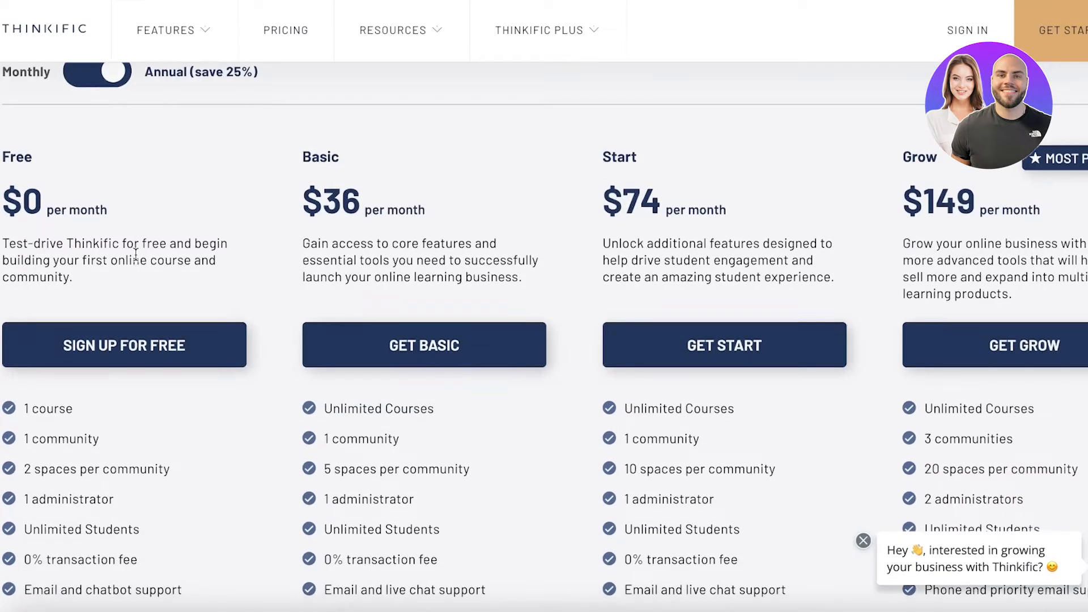
scroll(135, 260, down, 2)
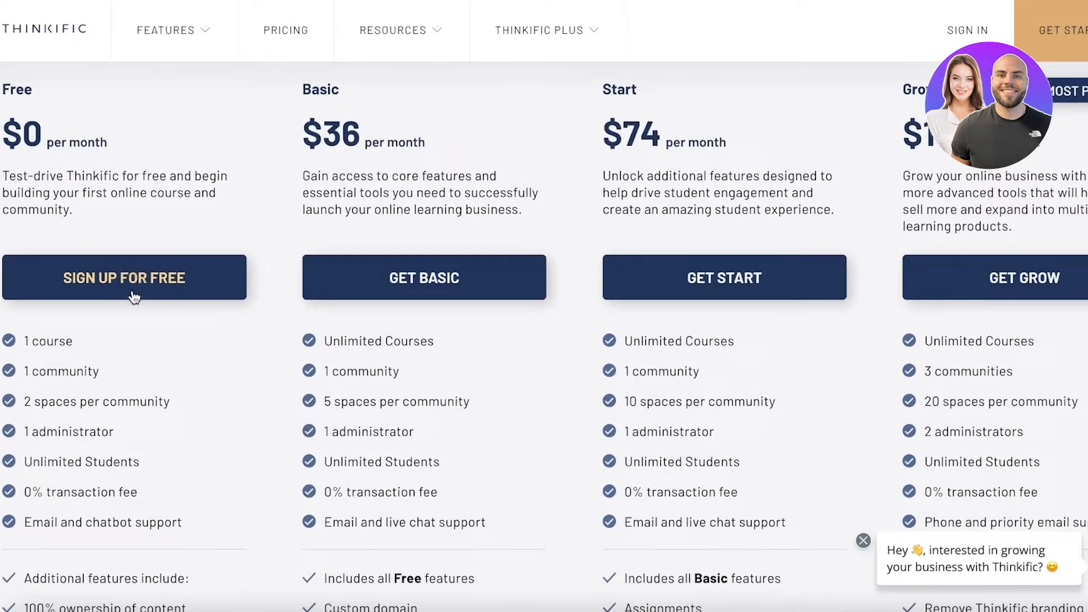
scroll(131, 340, down, 1)
scroll(131, 391, down, 1)
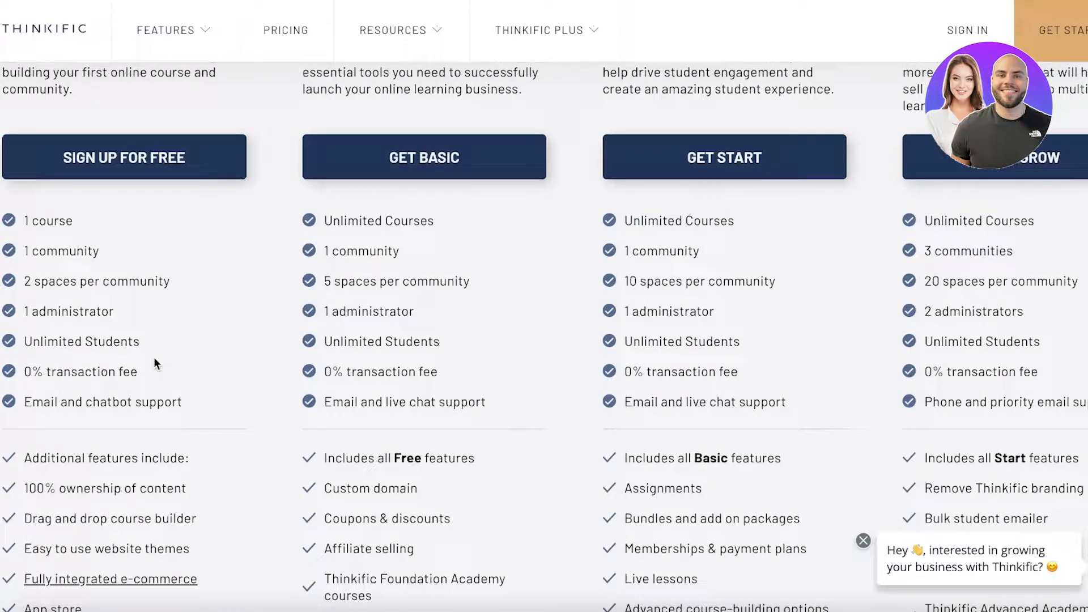
scroll(154, 363, up, 3)
scroll(154, 361, up, 1)
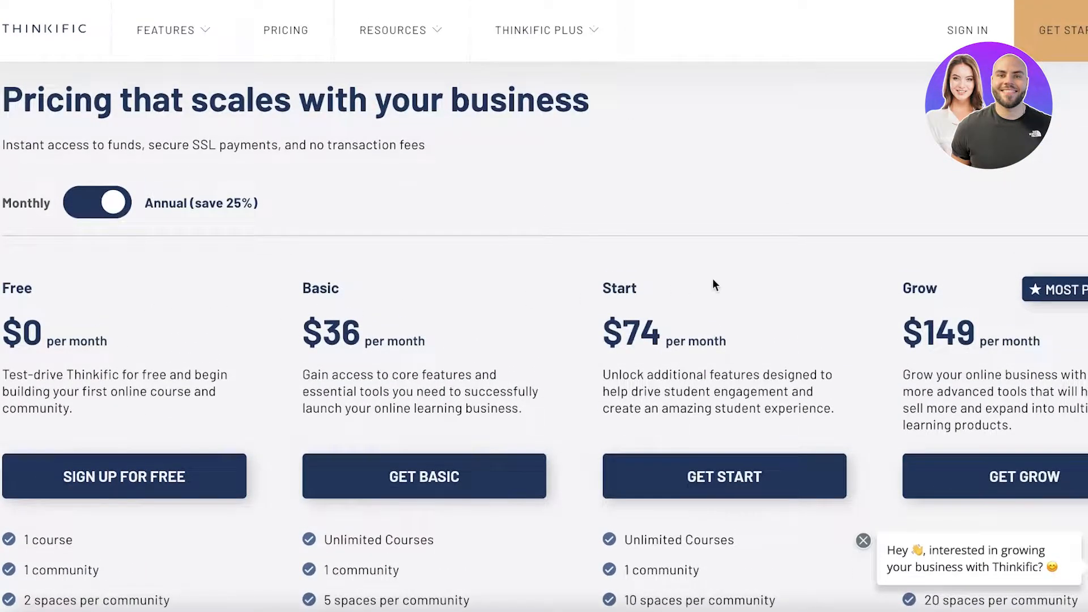
scroll(724, 307, down, 5)
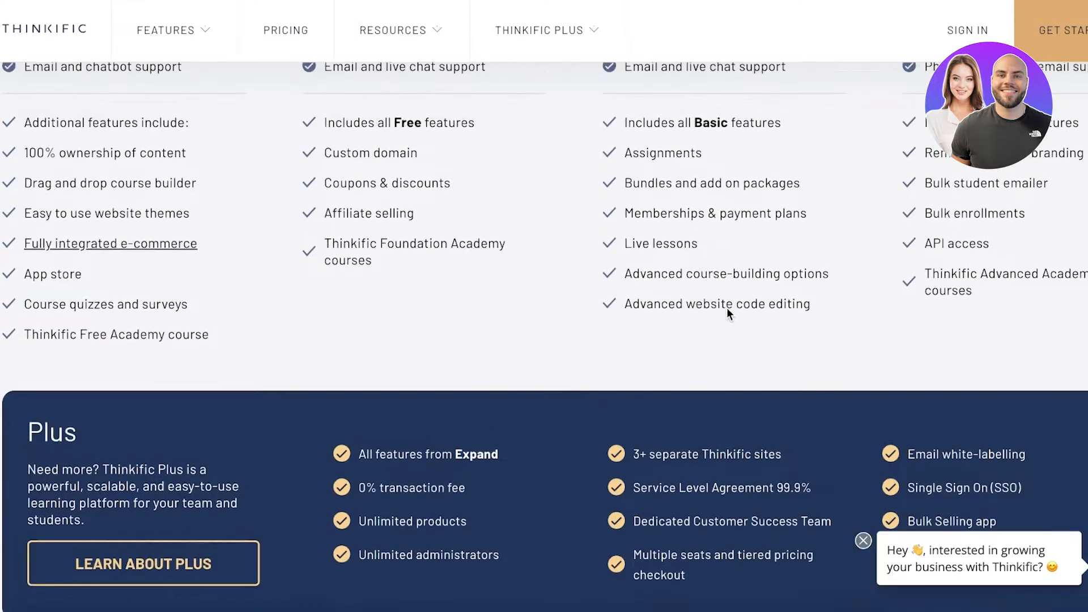
scroll(721, 299, up, 4)
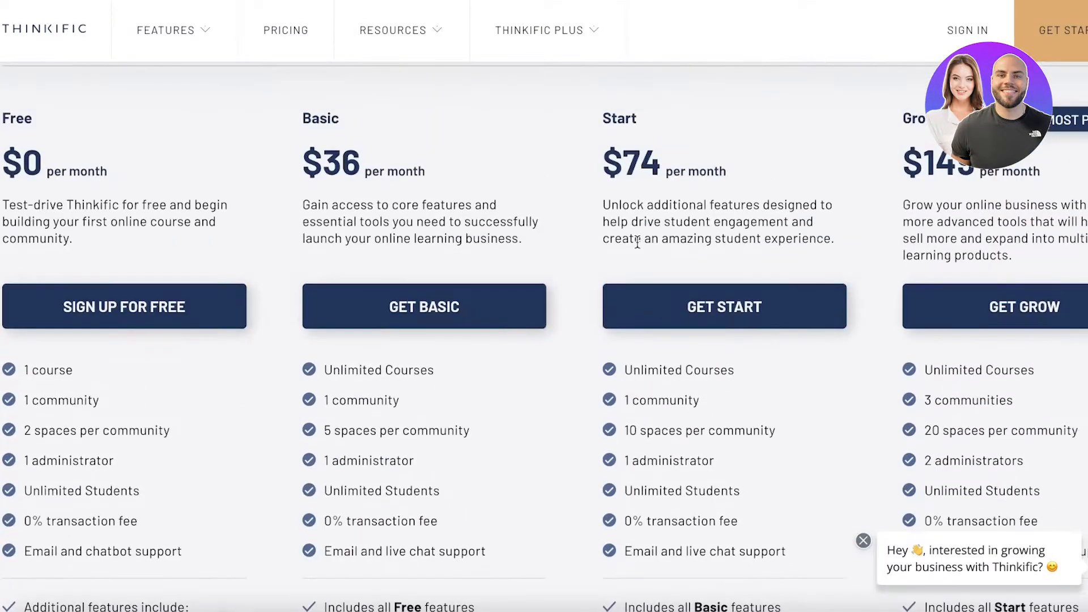
scroll(633, 249, down, 1)
scroll(635, 249, down, 1)
scroll(633, 242, down, 3)
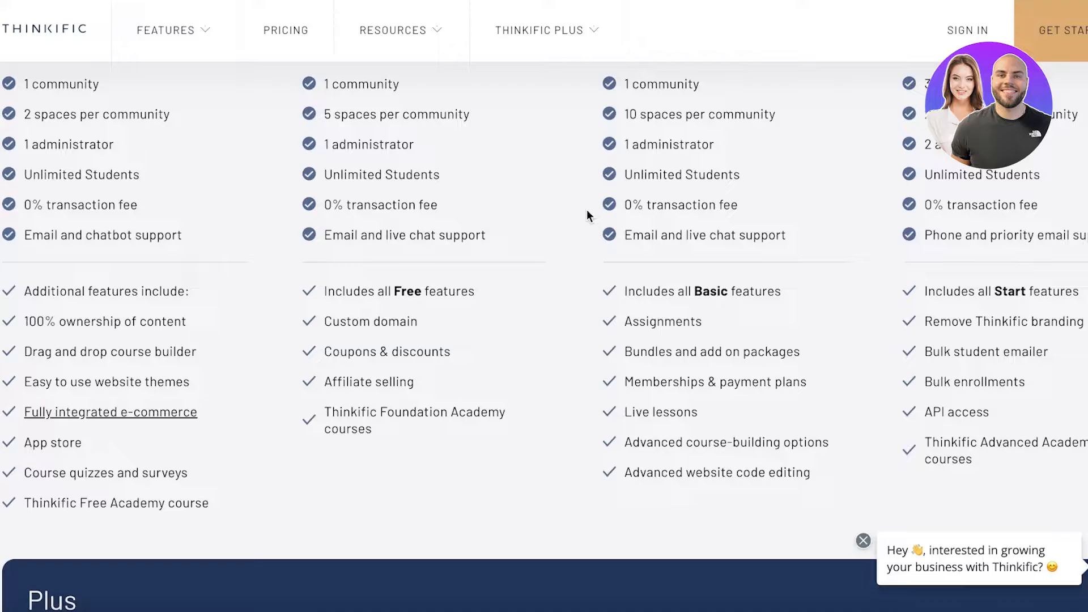
scroll(614, 152, up, 7)
- Return to the Thinkific home page and open the free account sign-up form
mouse_move(538, 30)
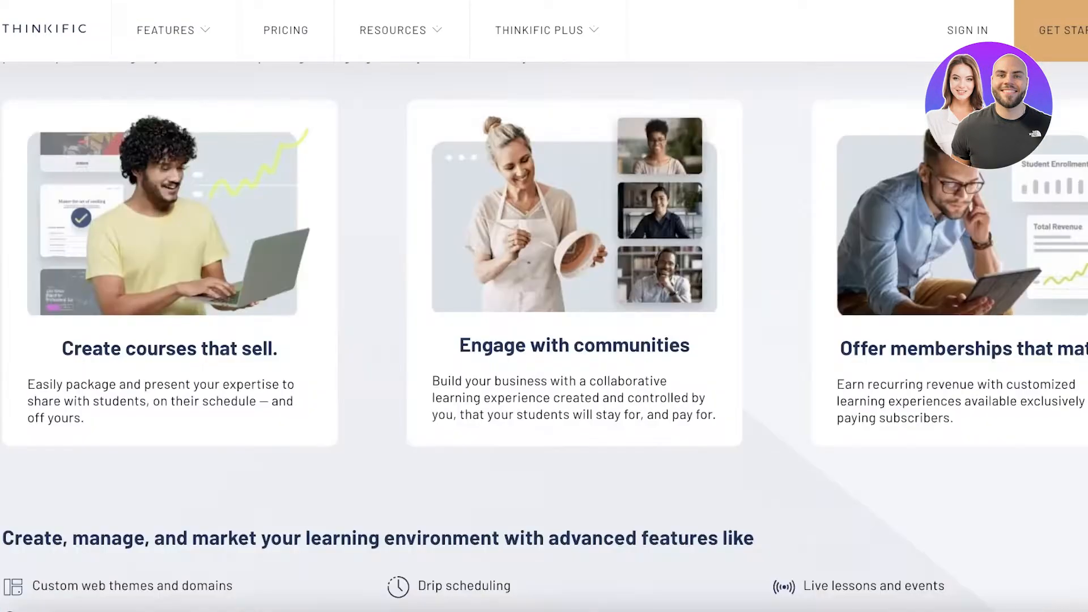
scroll(157, 326, up, 10)
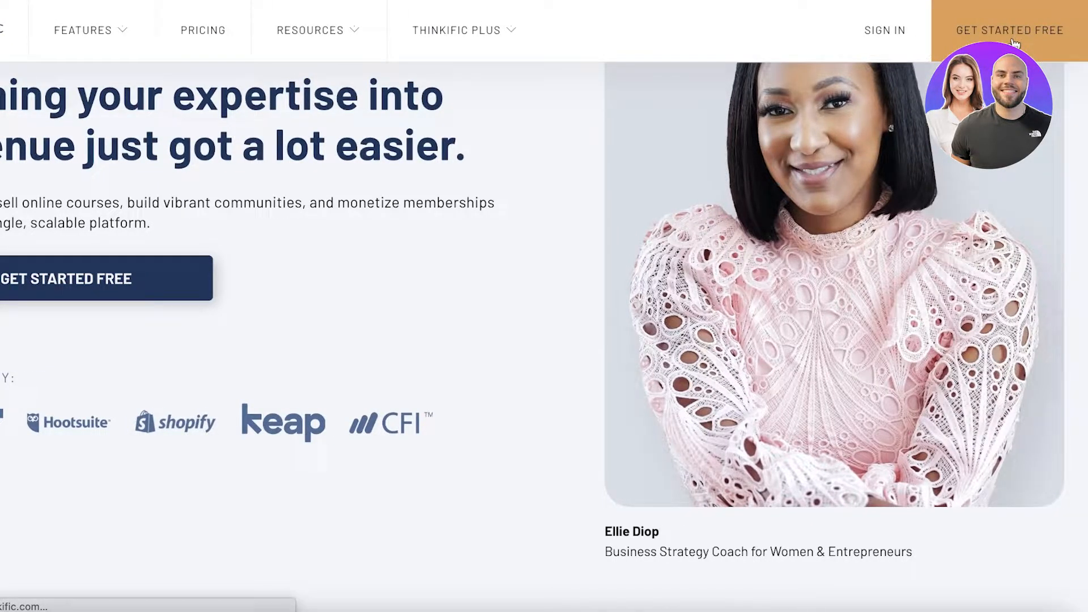
click(1013, 42)
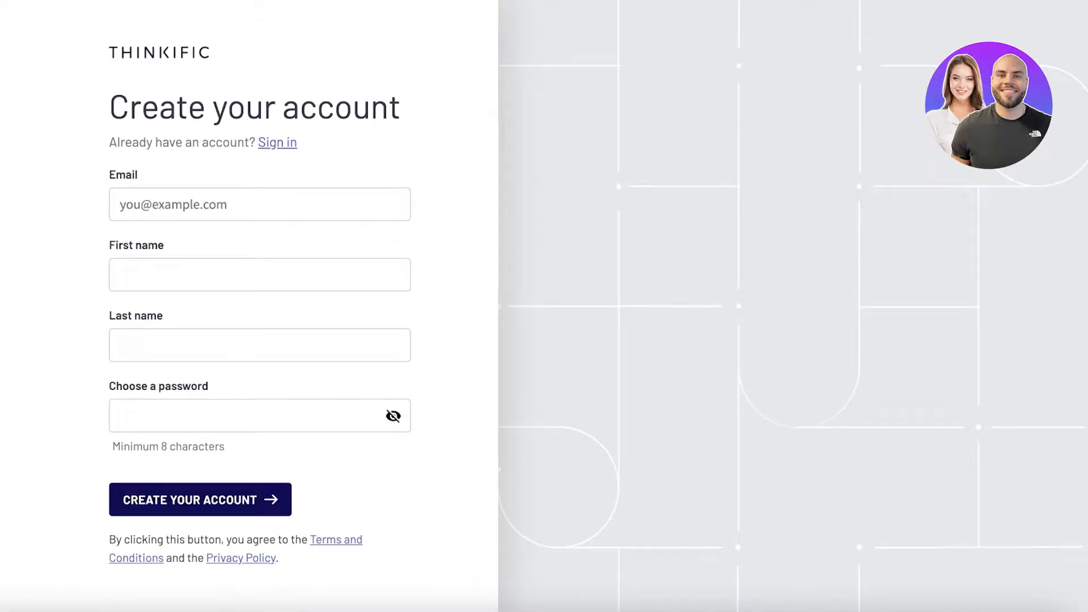
- Create the account with the saved e-mail and name details plus a password, and decline saving the password in the browser
click(122, 204)
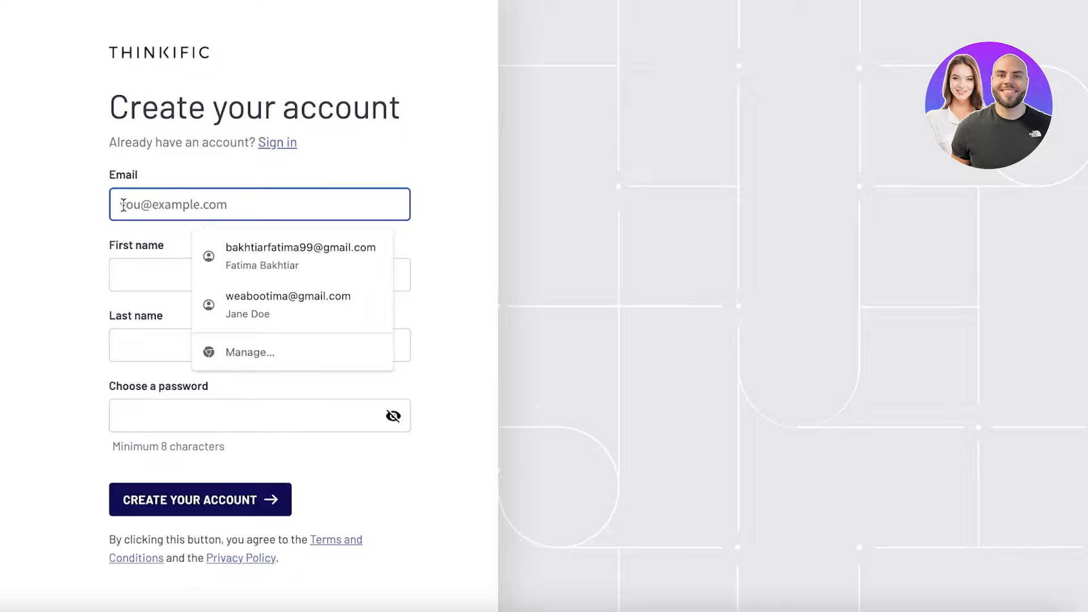
click(241, 301)
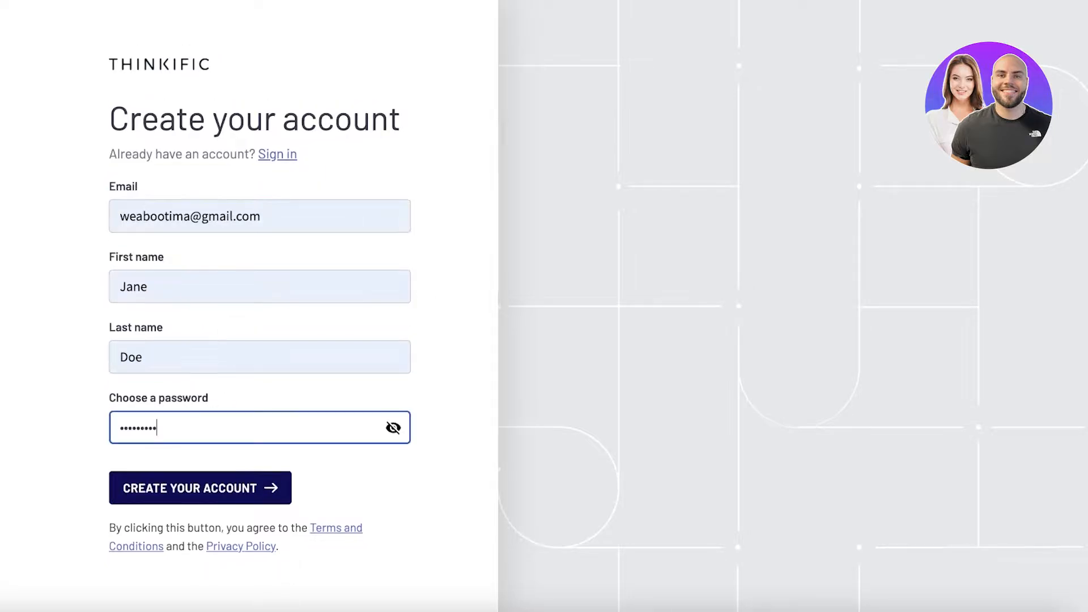
click(139, 489)
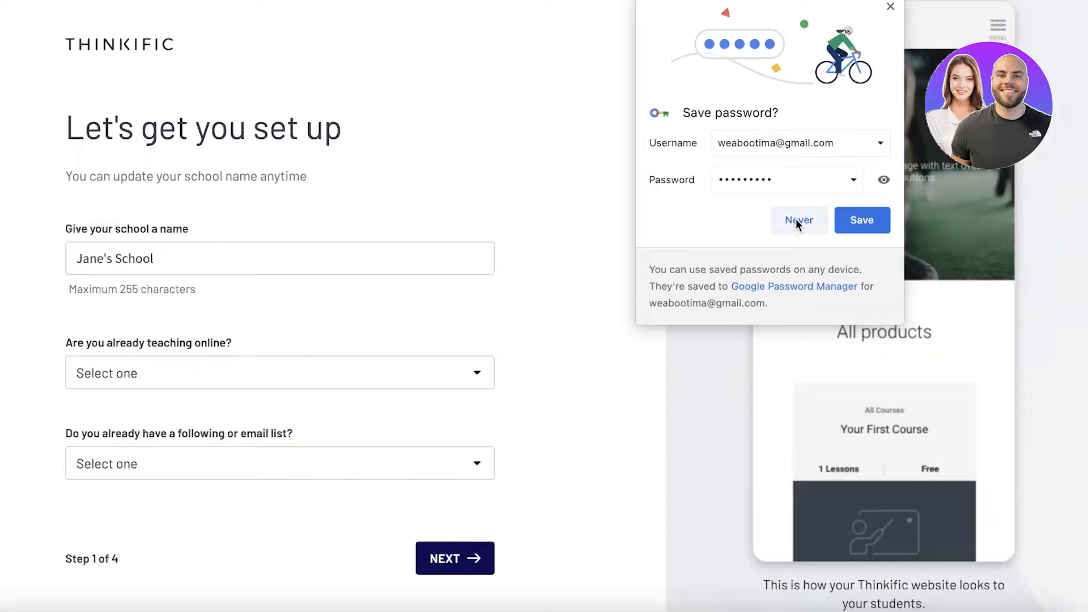
click(795, 220)
- Change the word "School" at the end of the school name to "Beauty School"
double_click(309, 254)
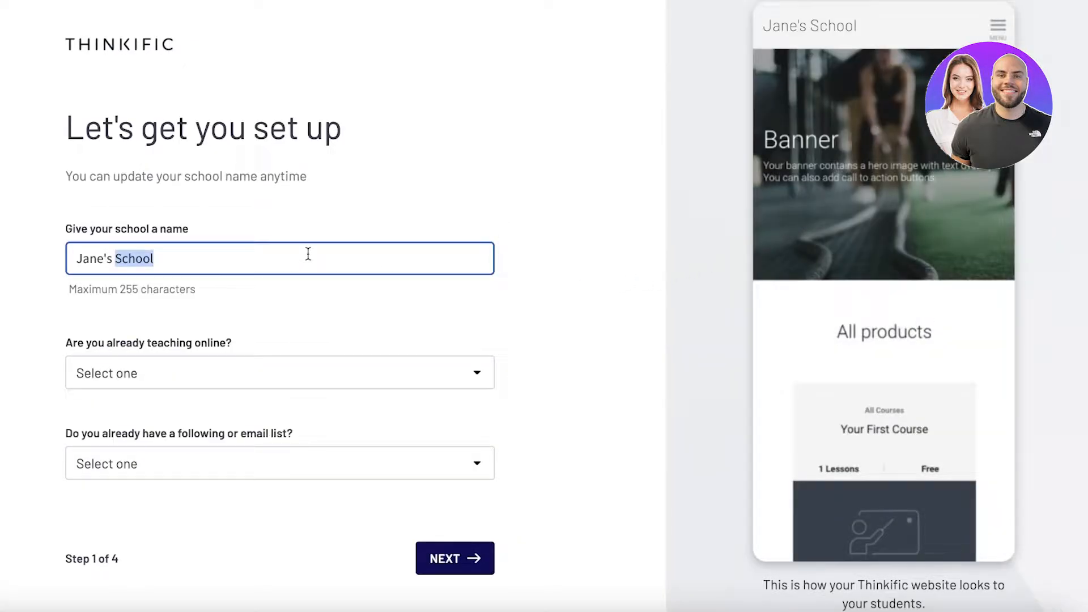
click(346, 196)
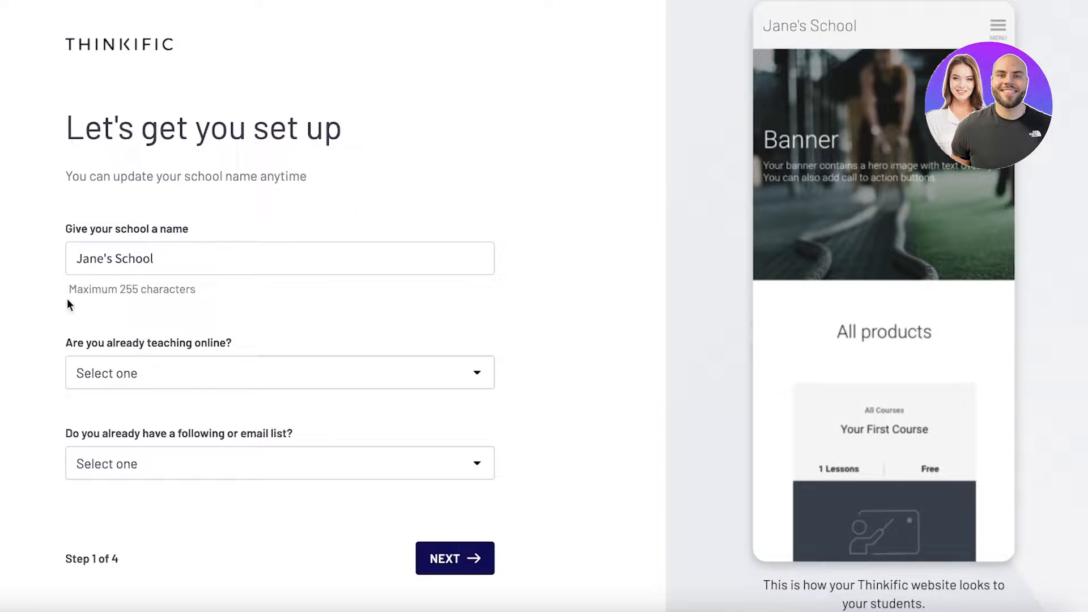
click(123, 259)
double_click(123, 259)
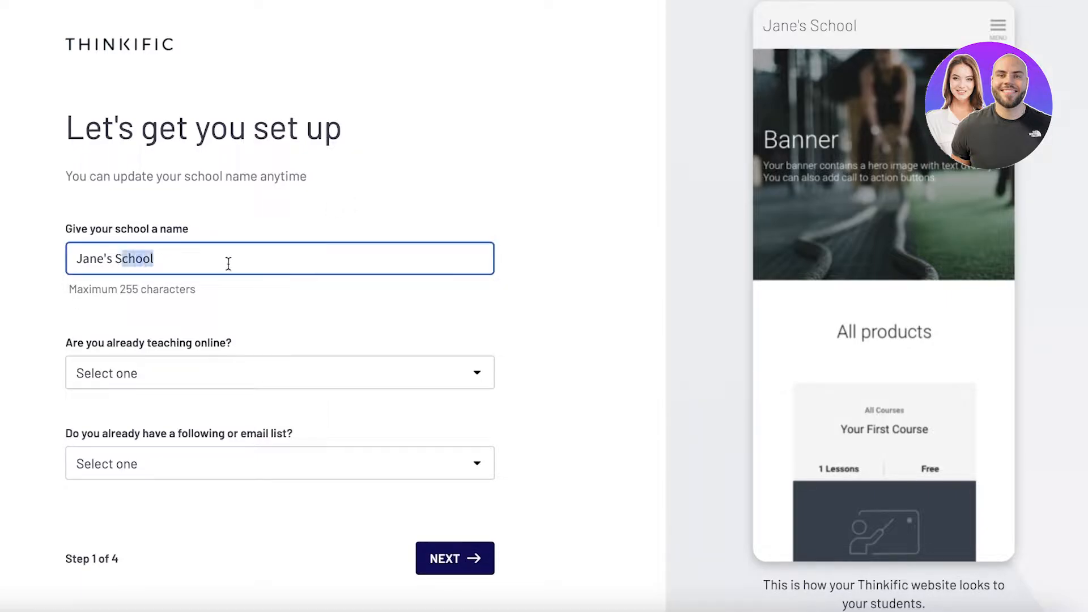
text(Beauty School)
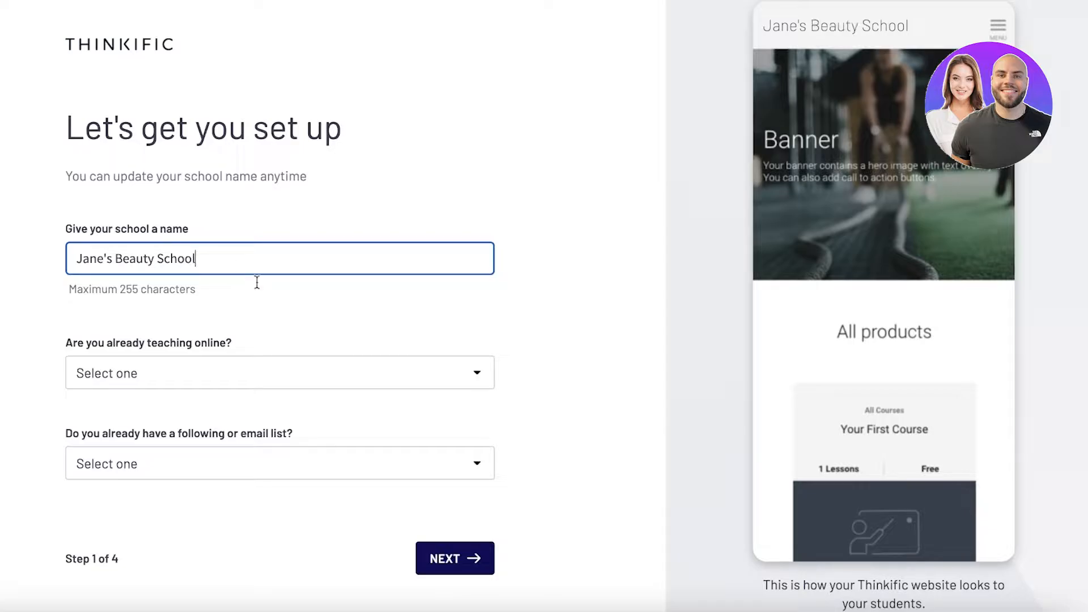
- Answer the question about already teaching online with "I haven't started teaching yet"
click(256, 370)
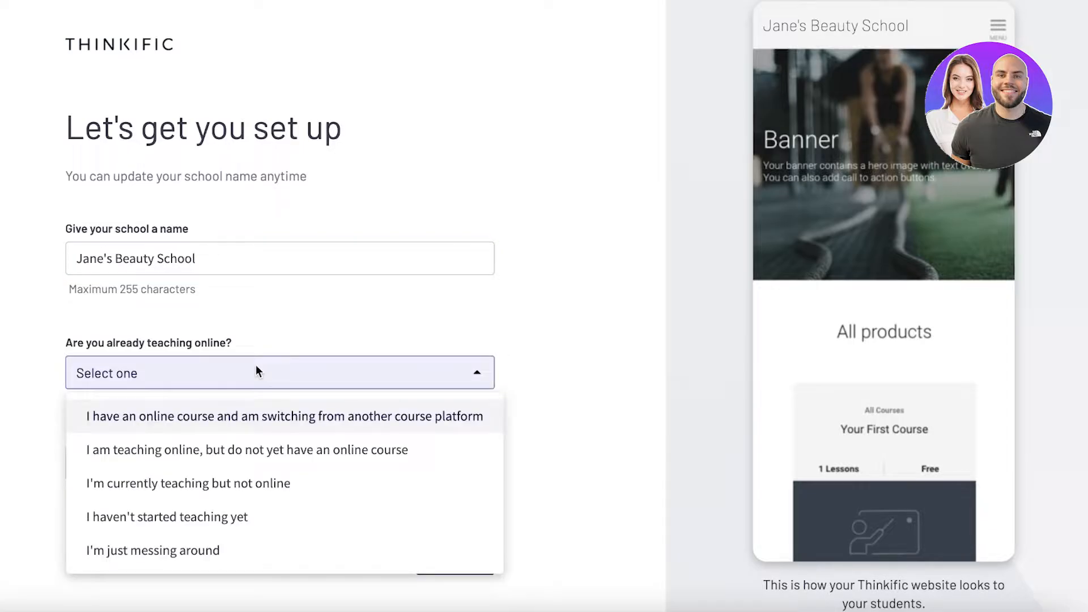
click(195, 551)
click(195, 373)
click(195, 373)
click(182, 373)
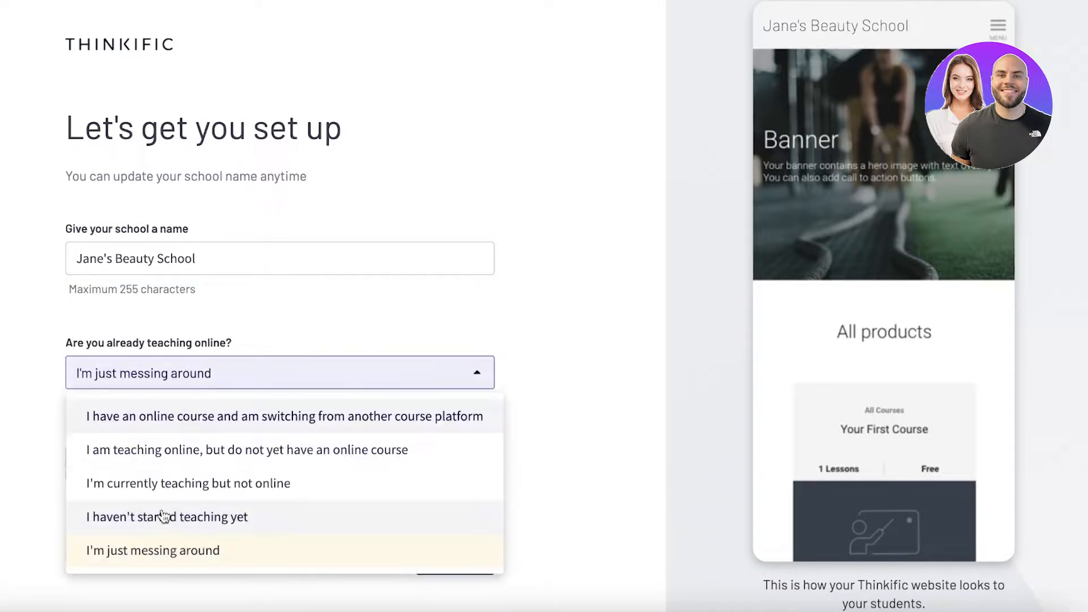
click(159, 517)
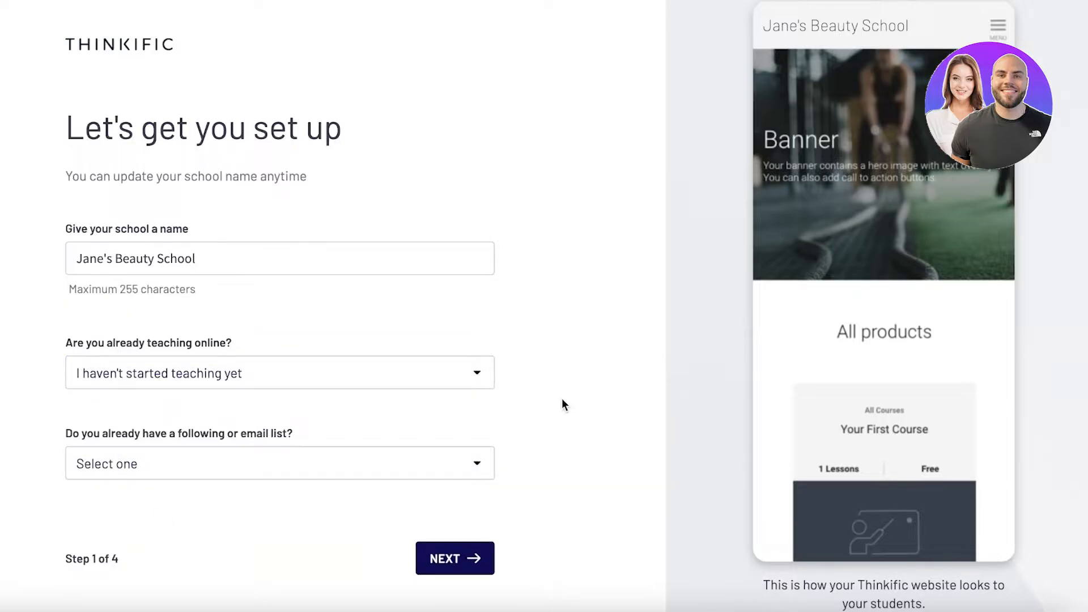
- Answer the following or email list question with "Not yet, I'm just starting out" and continue to the course setup
click(375, 457)
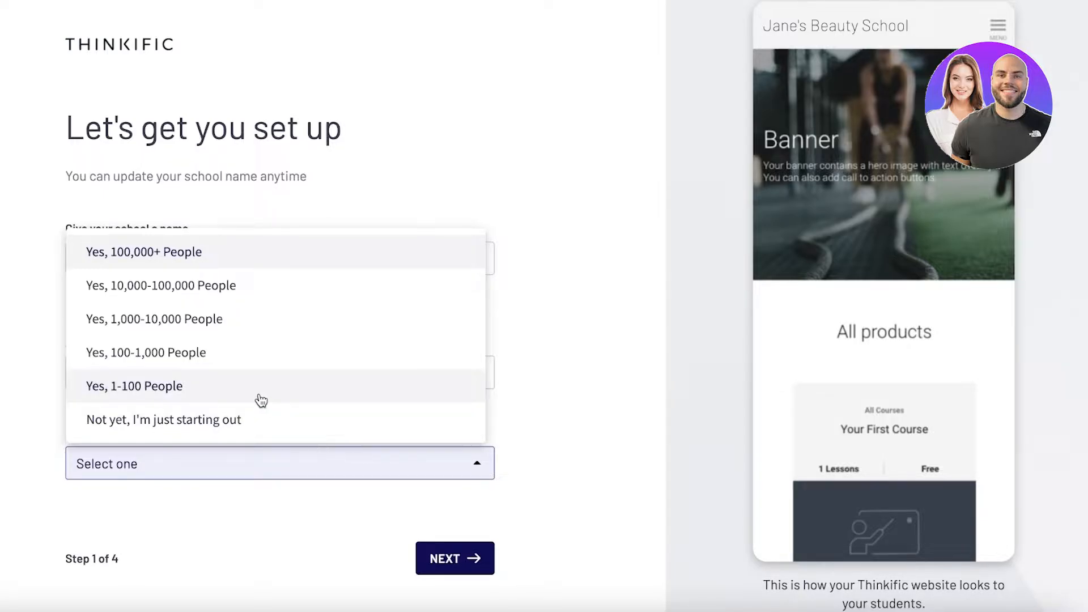
click(238, 420)
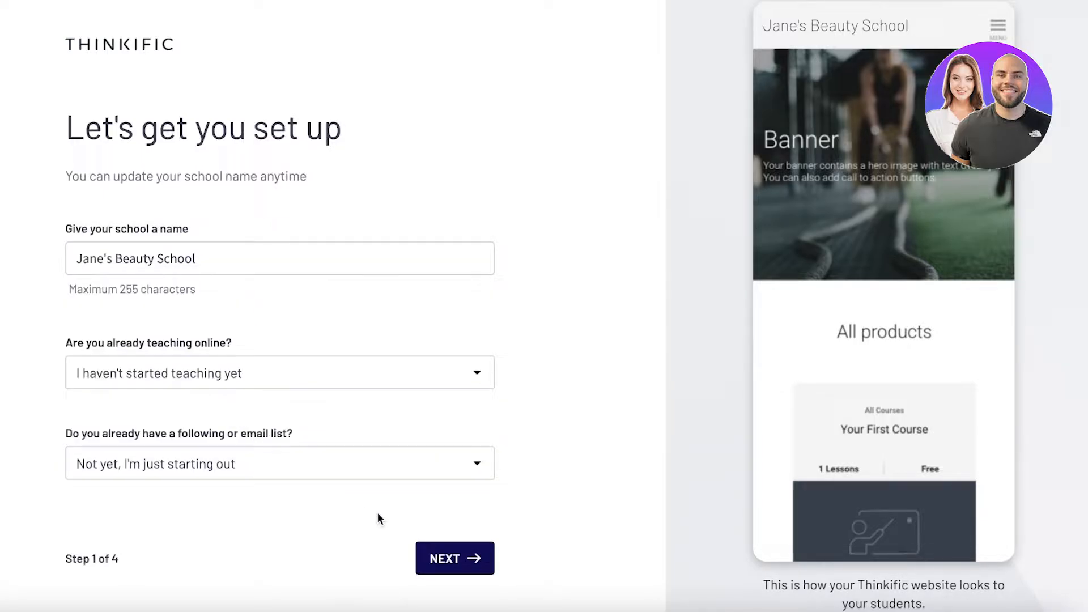
click(431, 557)
- Name the first course "Lash Extensions 101" and set the brand color to light pink, hex FFD7F1
click(225, 236)
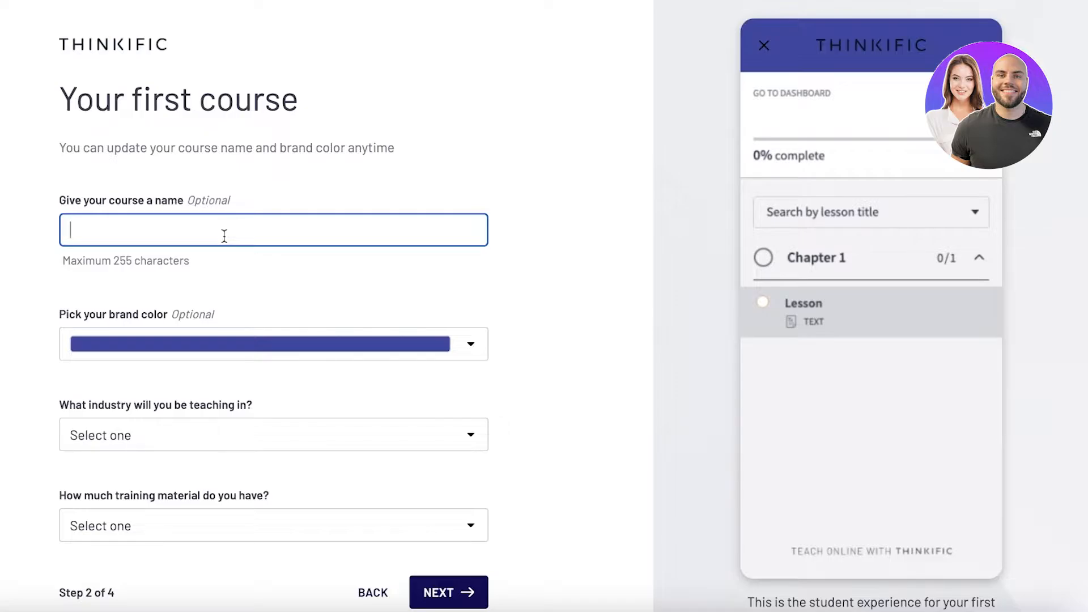
text(Lash Extensions 101)
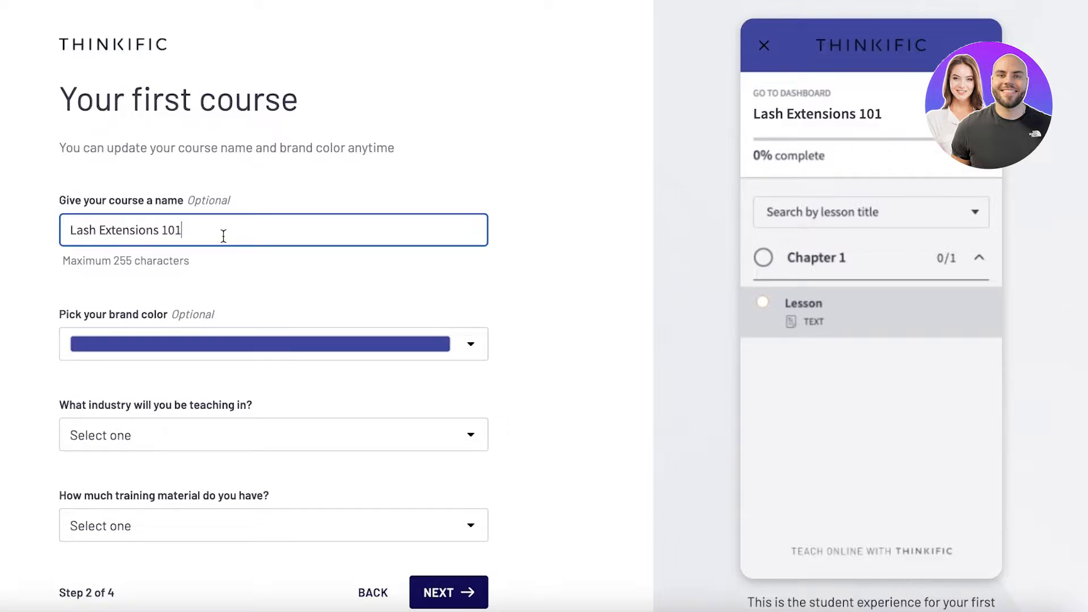
click(153, 340)
scroll(230, 320, down, 1)
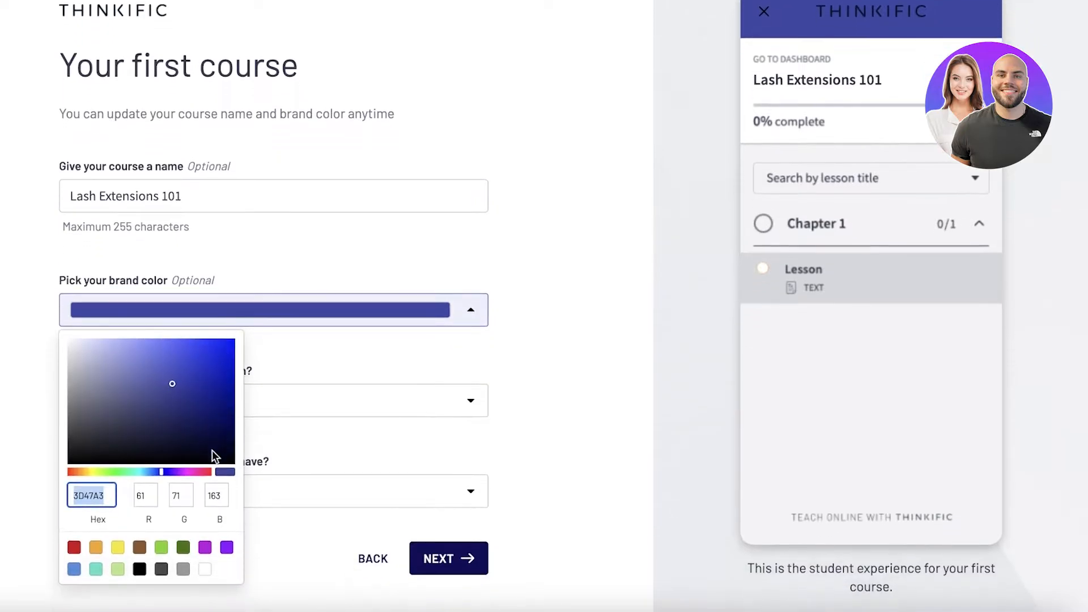
drag(194, 472, 185, 471)
drag(175, 393, 74, 312)
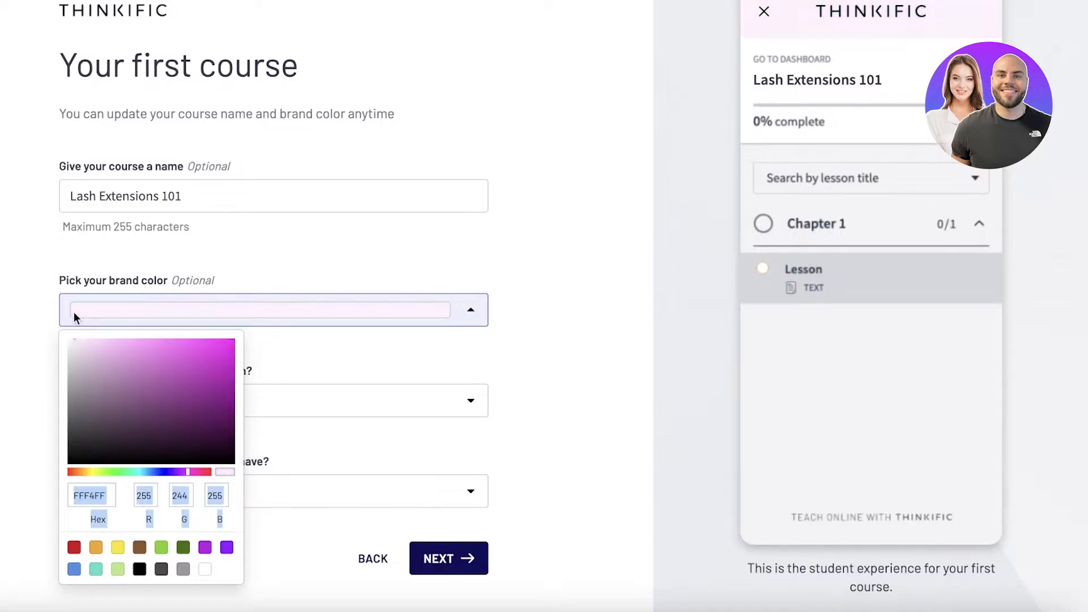
drag(184, 472, 195, 469)
mouse_move(85, 340)
mouse_down()
mouse_move(115, 328)
mouse_move(94, 327)
mouse_up()
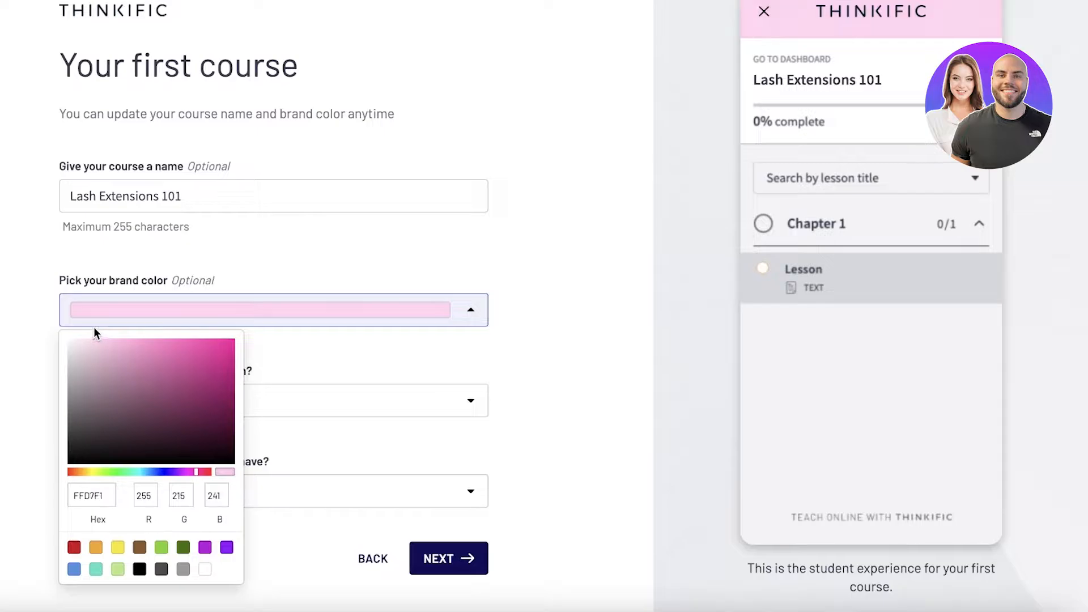
click(580, 273)
- Choose Fashion & Beauty as the industry, state that there isn't much training material yet, and continue to the instructor profile
click(194, 396)
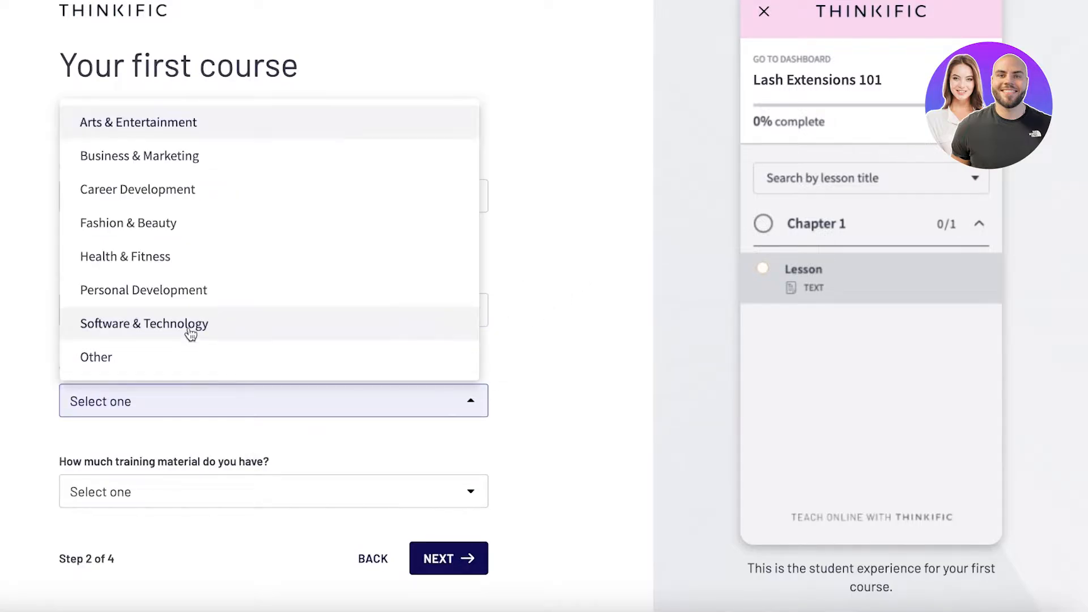
click(195, 224)
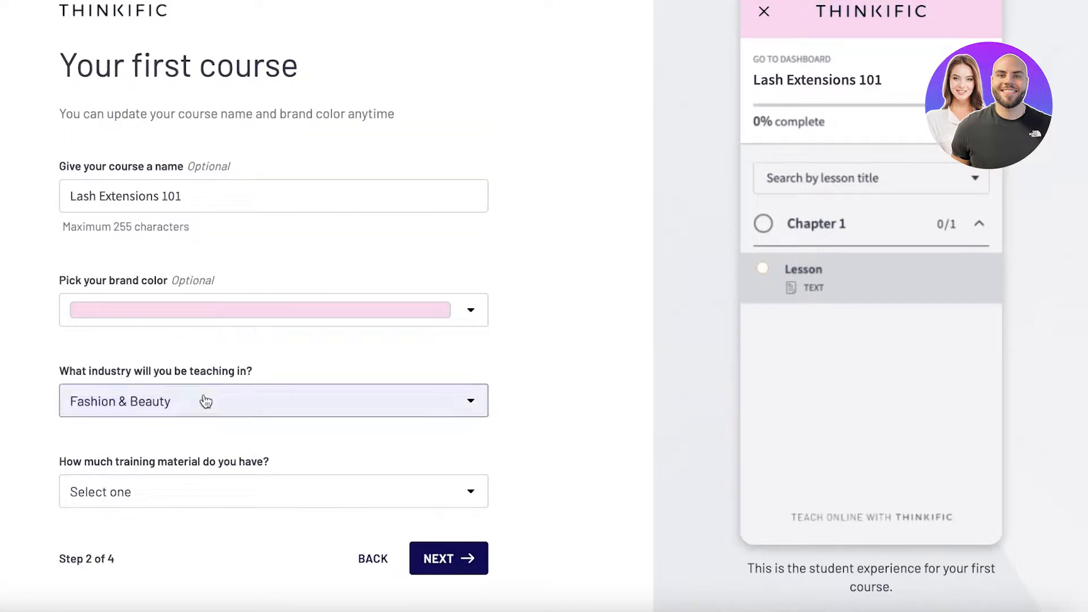
click(207, 484)
click(277, 407)
click(105, 502)
click(134, 450)
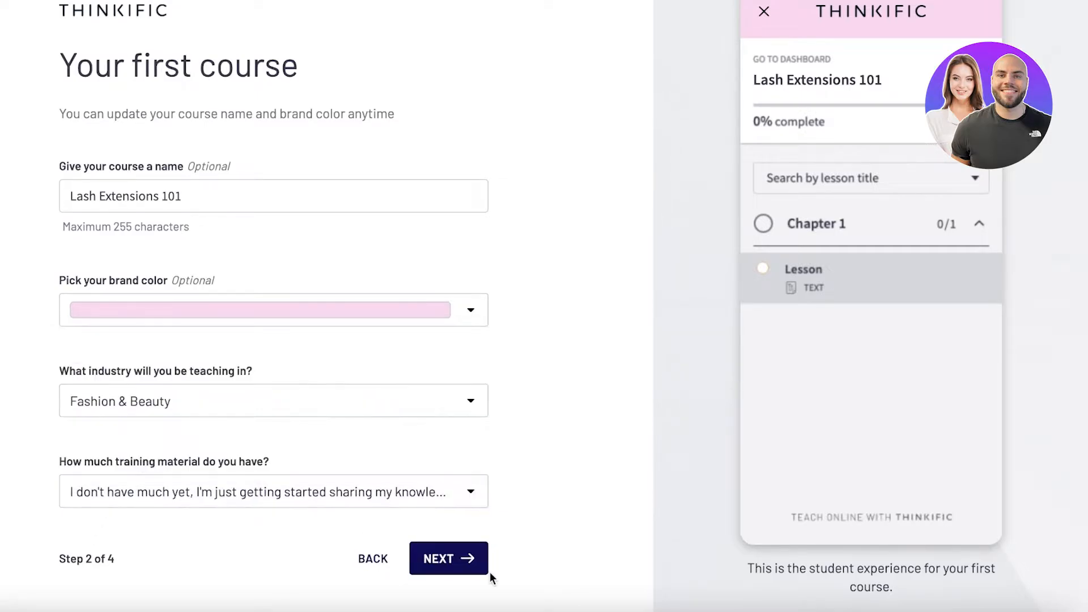
click(482, 567)
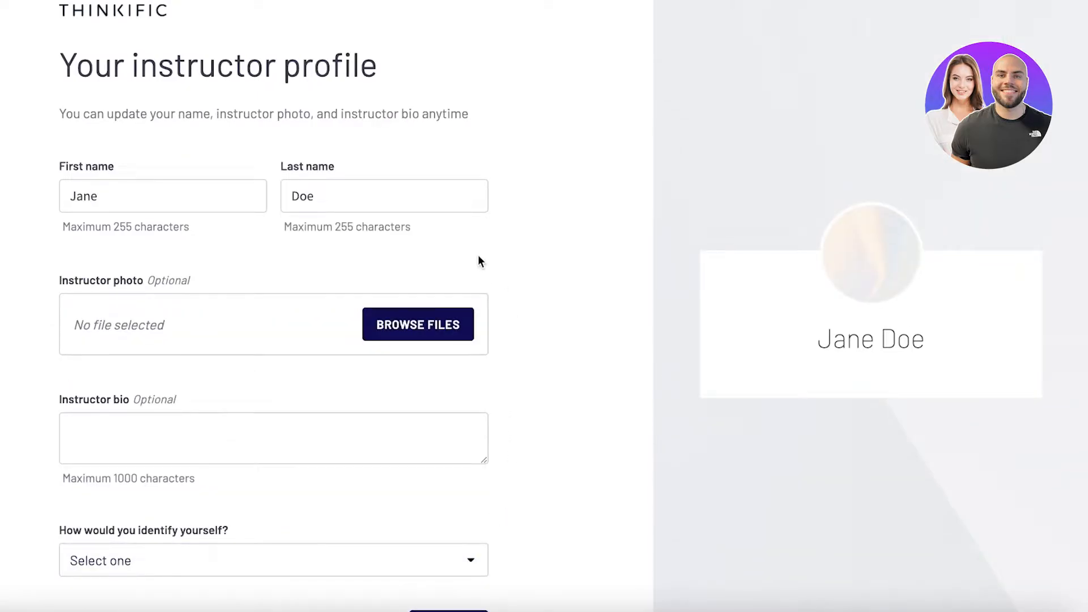
scroll(478, 254, up, 1)
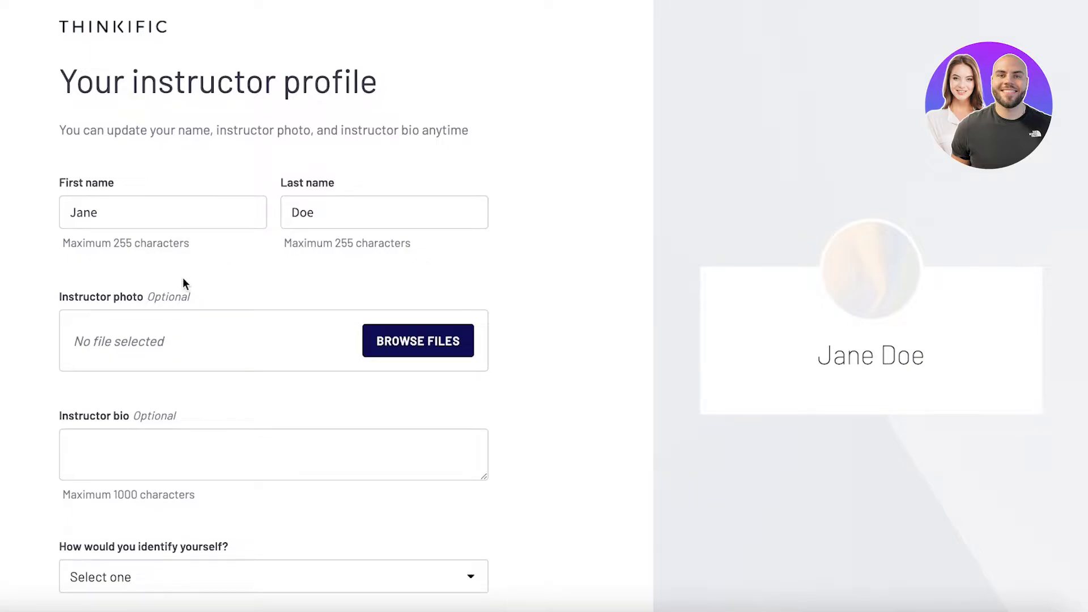
scroll(182, 280, down, 2)
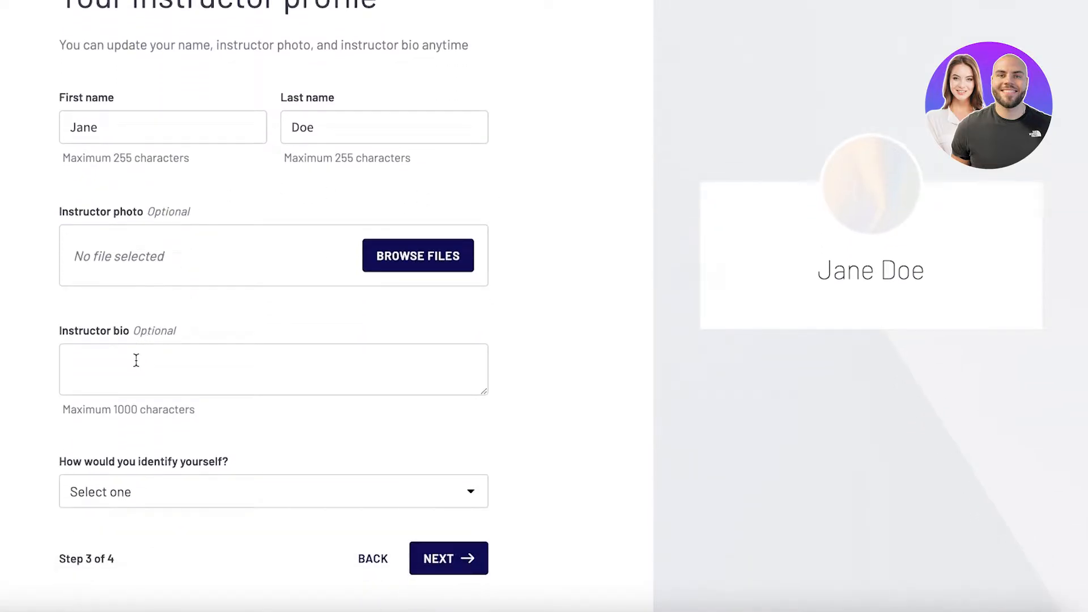
- Identify the instructor as a Coach and continue to the business questions
click(141, 491)
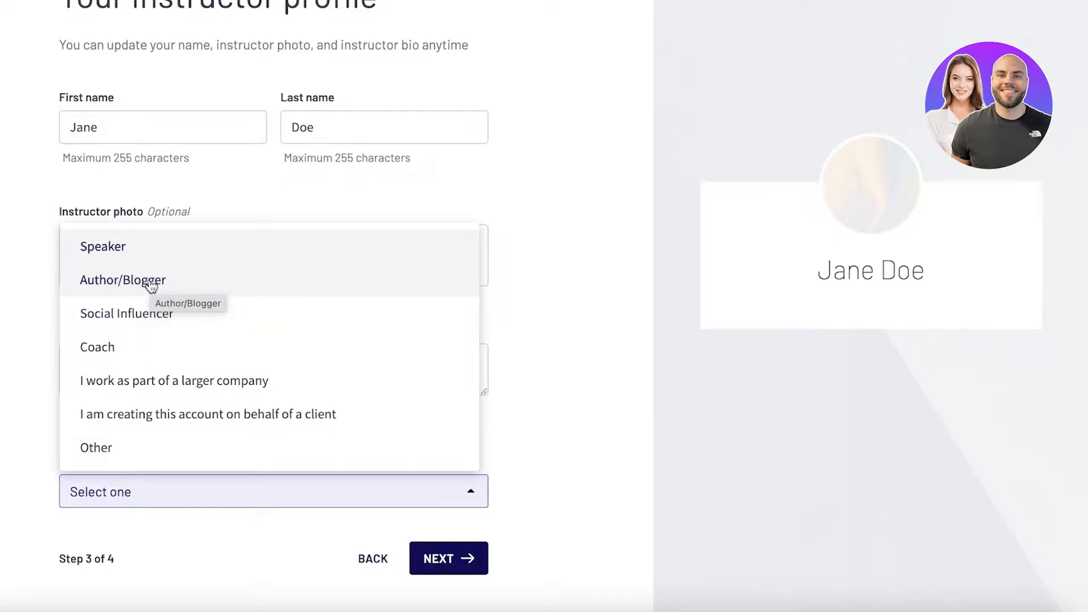
click(114, 347)
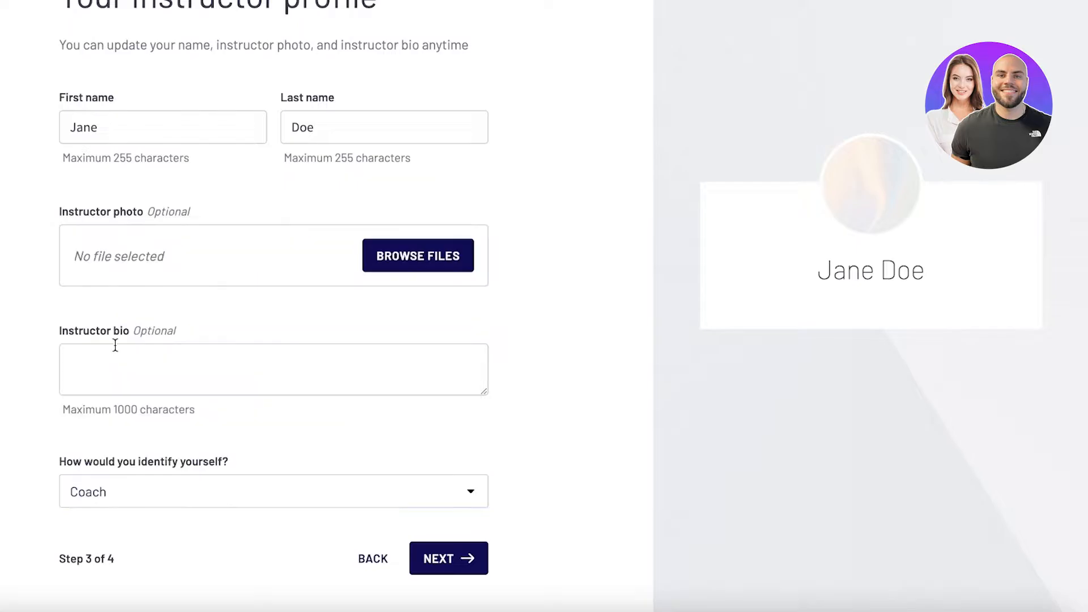
click(448, 557)
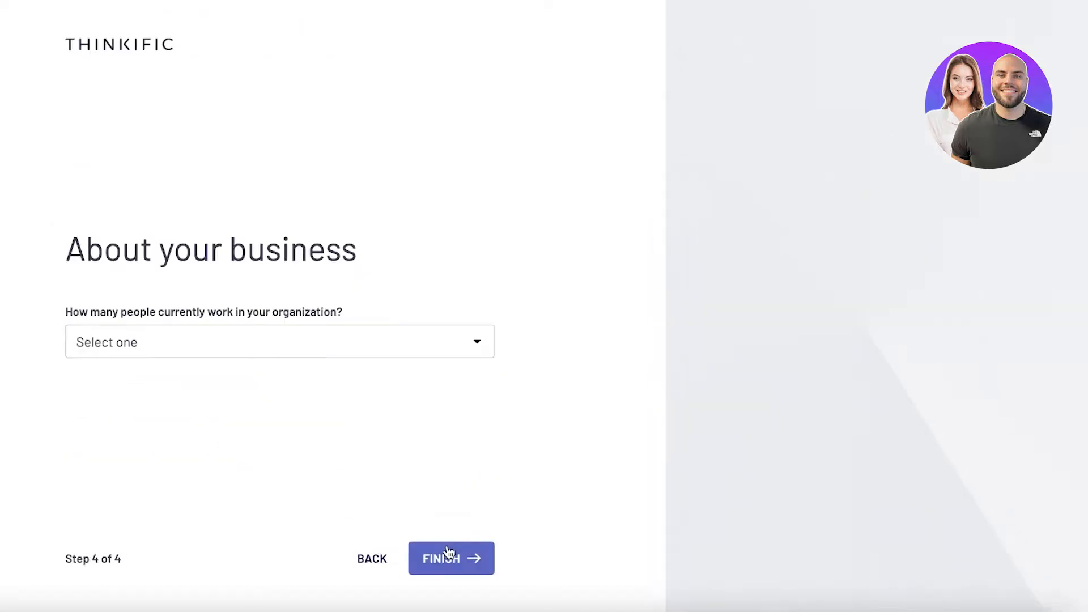
- Set the organization size to "Just me (part time)" and past earnings to "Less than $1000 per year", and finish the onboarding
click(178, 329)
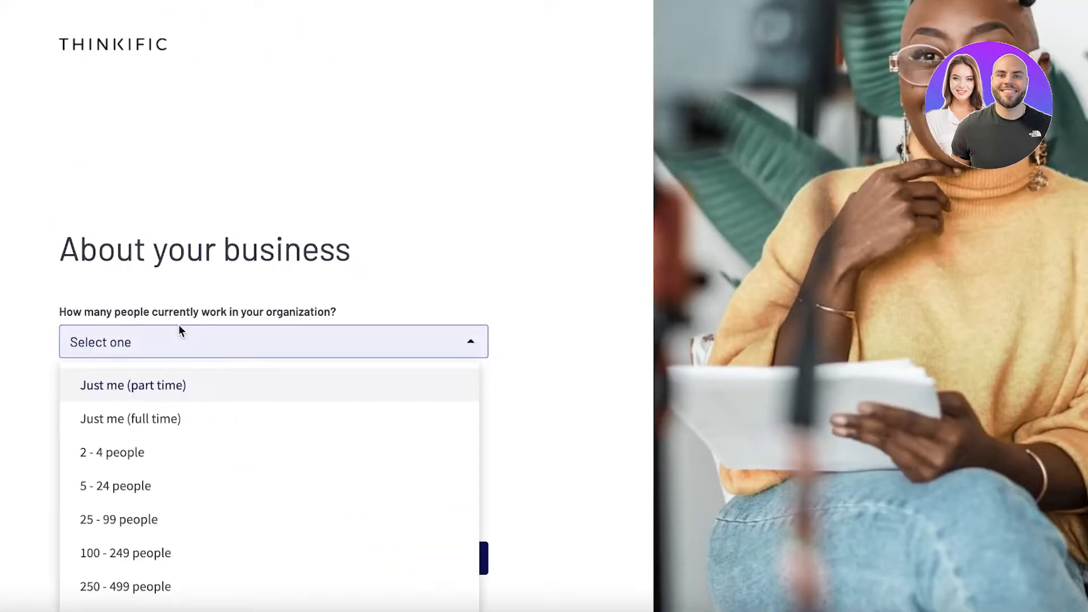
click(142, 395)
click(199, 391)
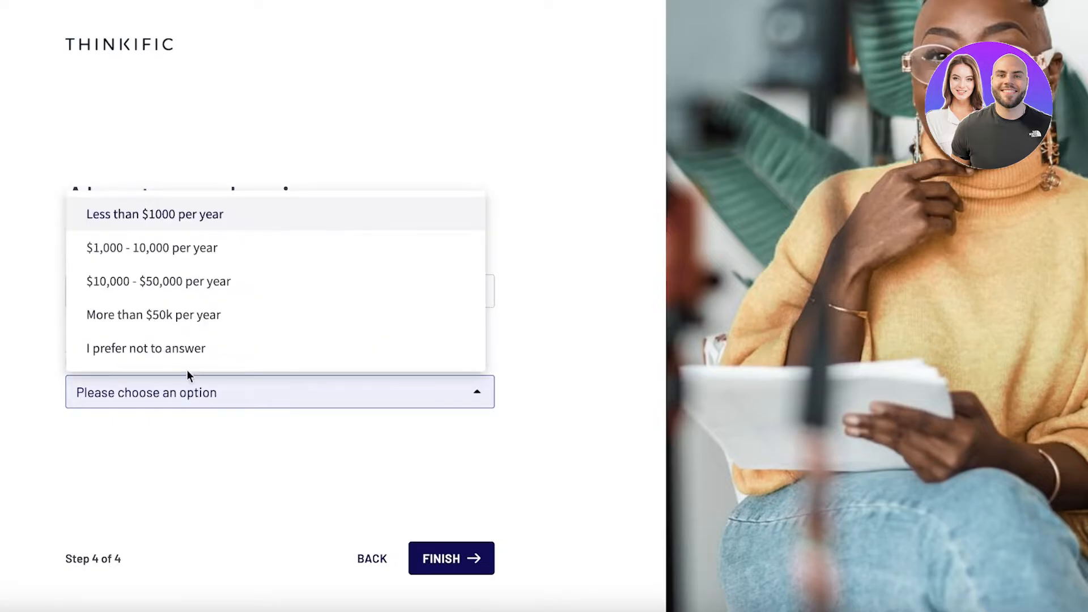
click(181, 225)
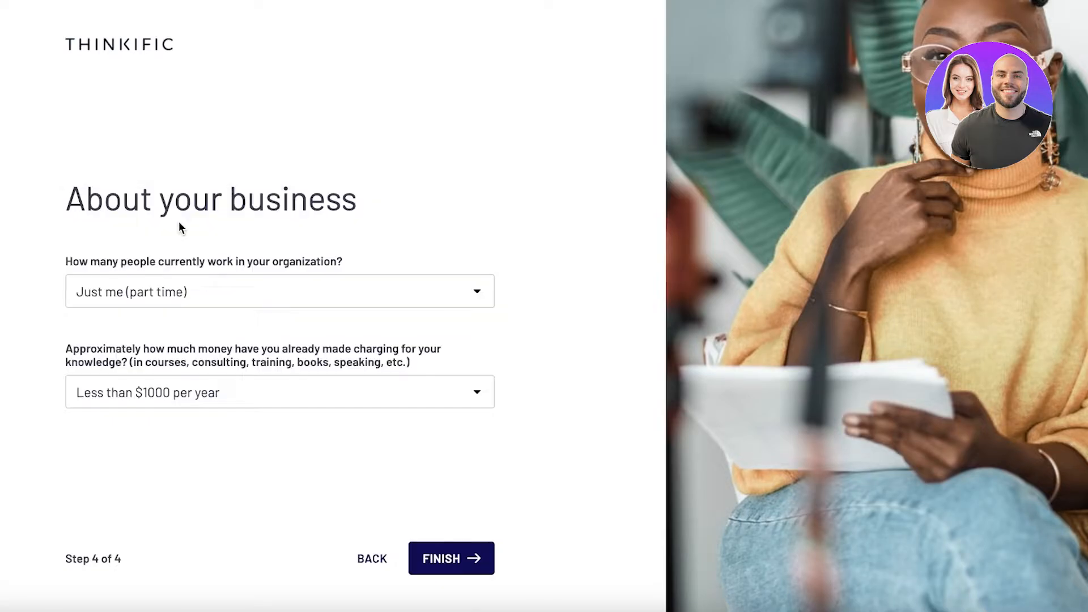
click(434, 545)
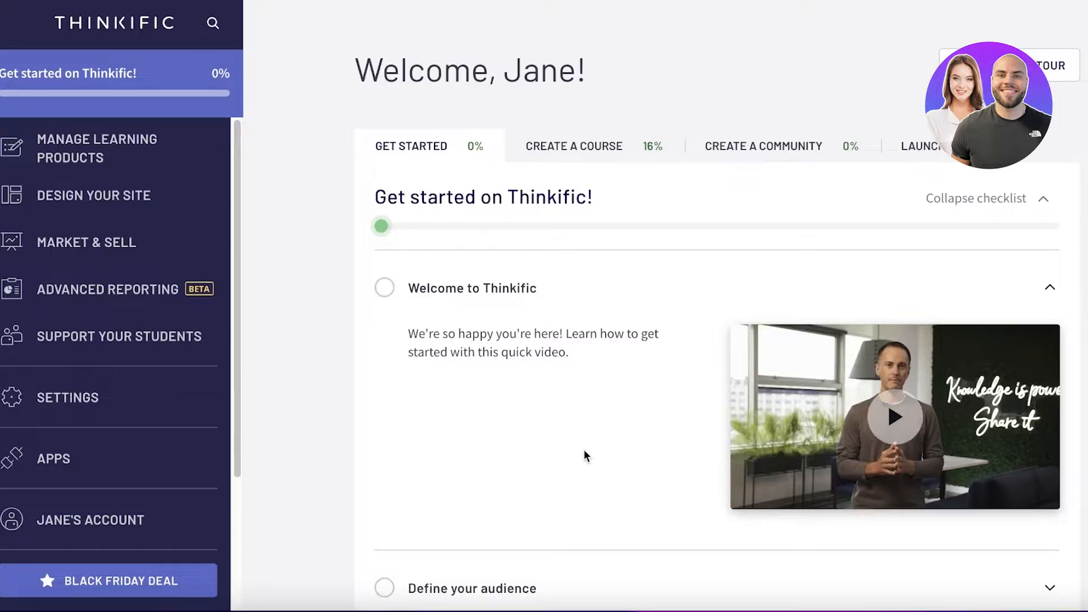
- Review the "Get started on Thinkific!" and "Create your first course" checklists on the dashboard
scroll(317, 324, down, 3)
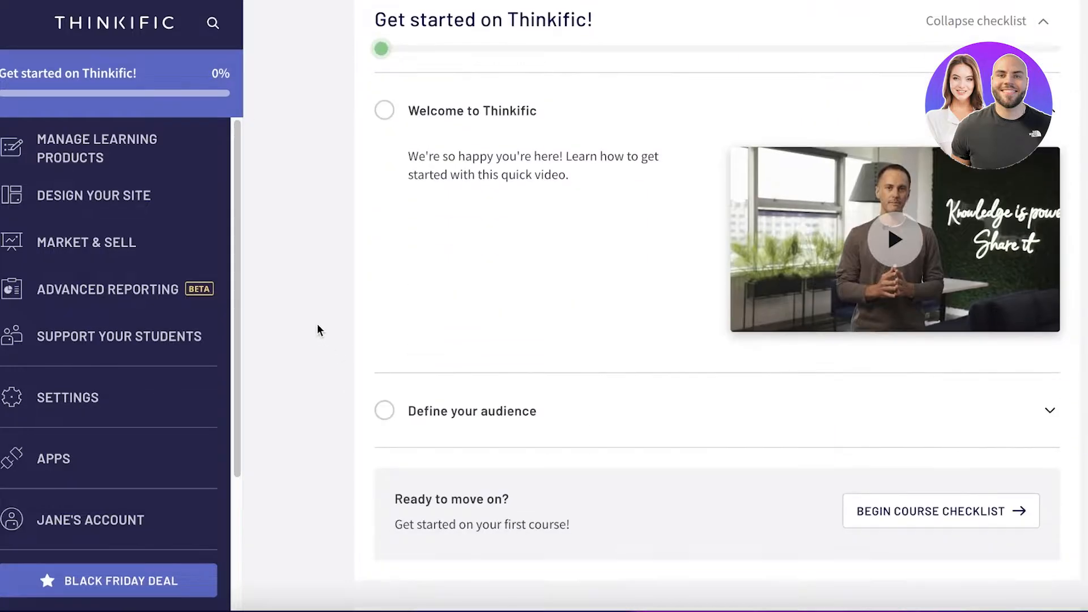
scroll(315, 310, up, 3)
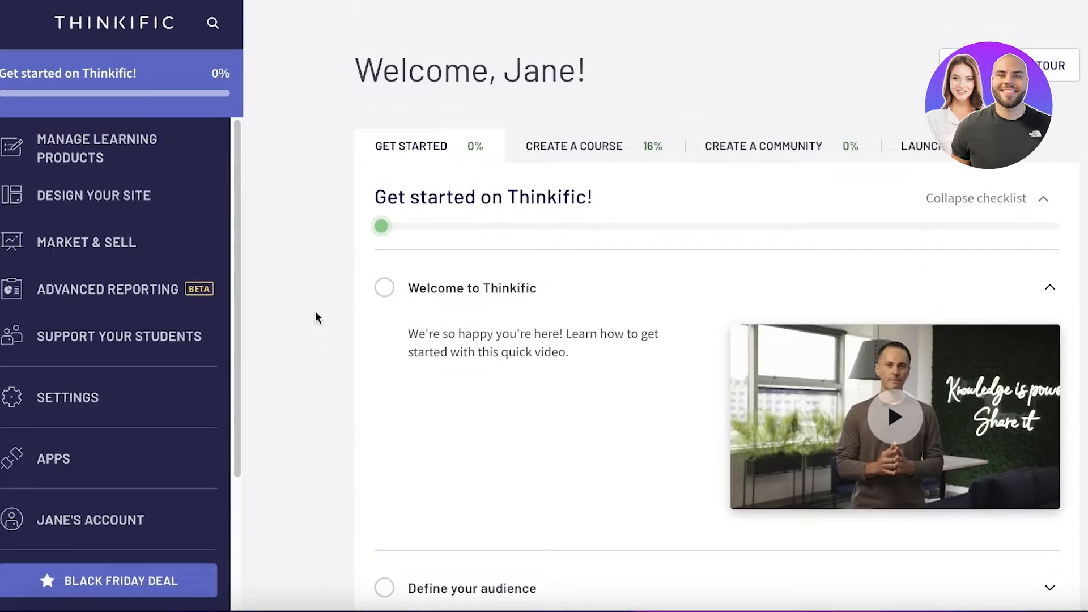
click(650, 142)
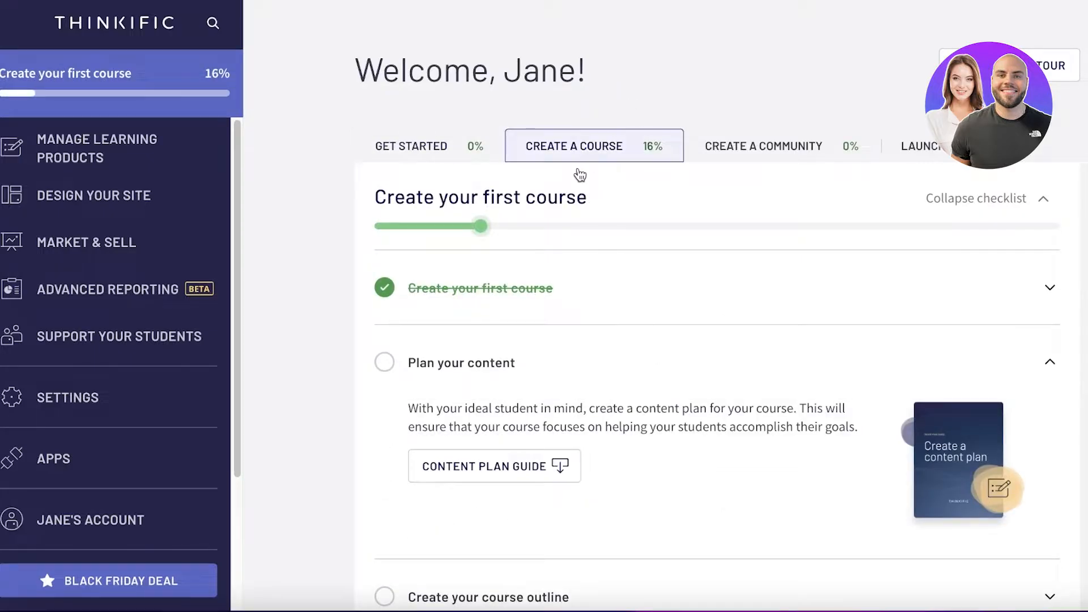
scroll(488, 214, down, 3)
scroll(489, 215, down, 14)
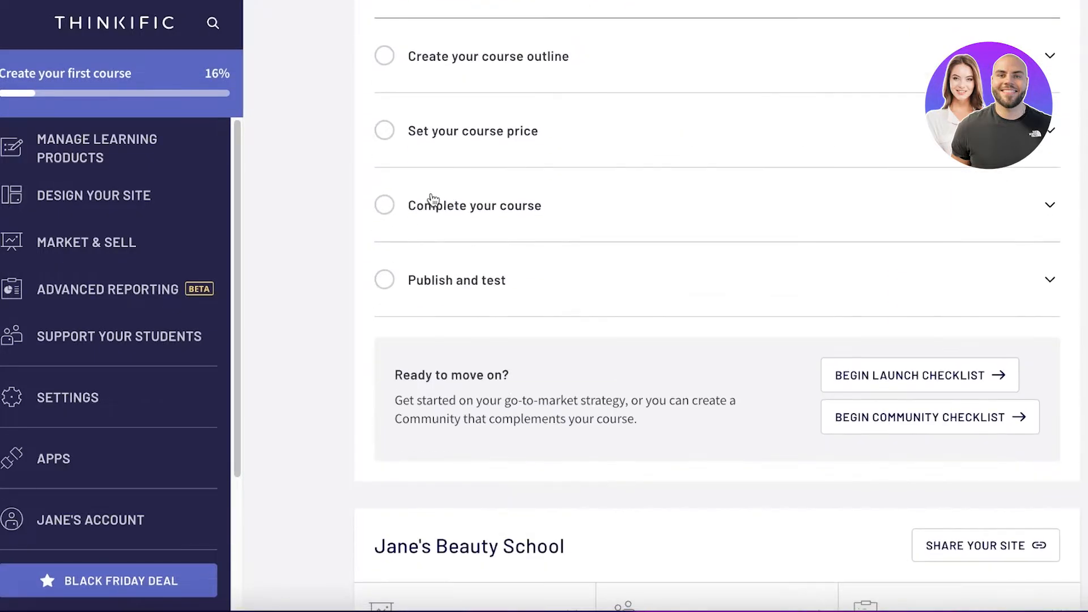
scroll(427, 237, up, 4)
scroll(426, 237, up, 9)
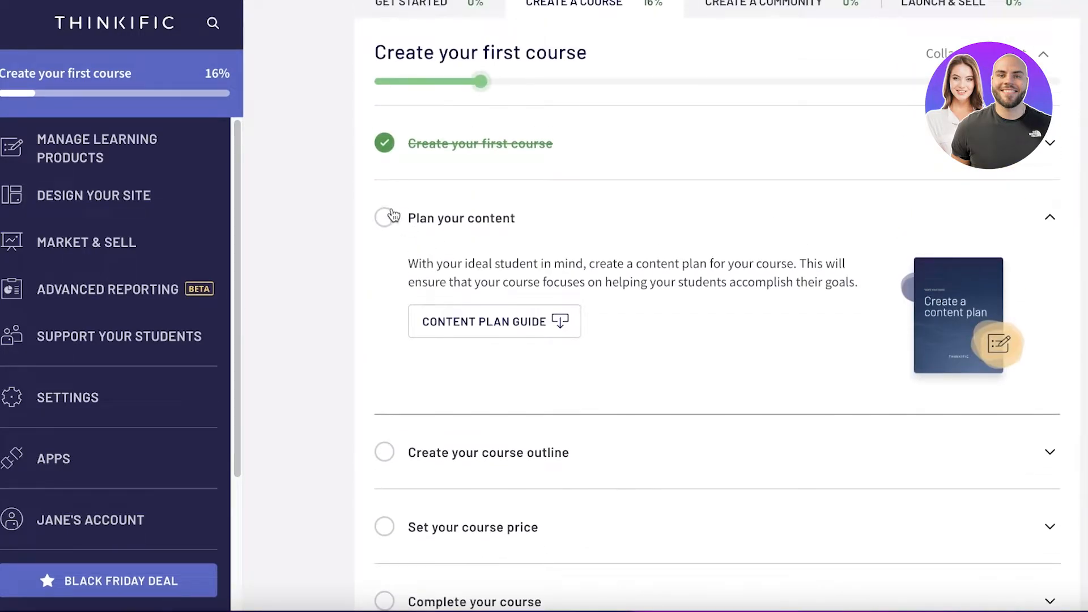
- Open the content plan guide and read its worksheets on the overall course transformation and course milestones
click(481, 334)
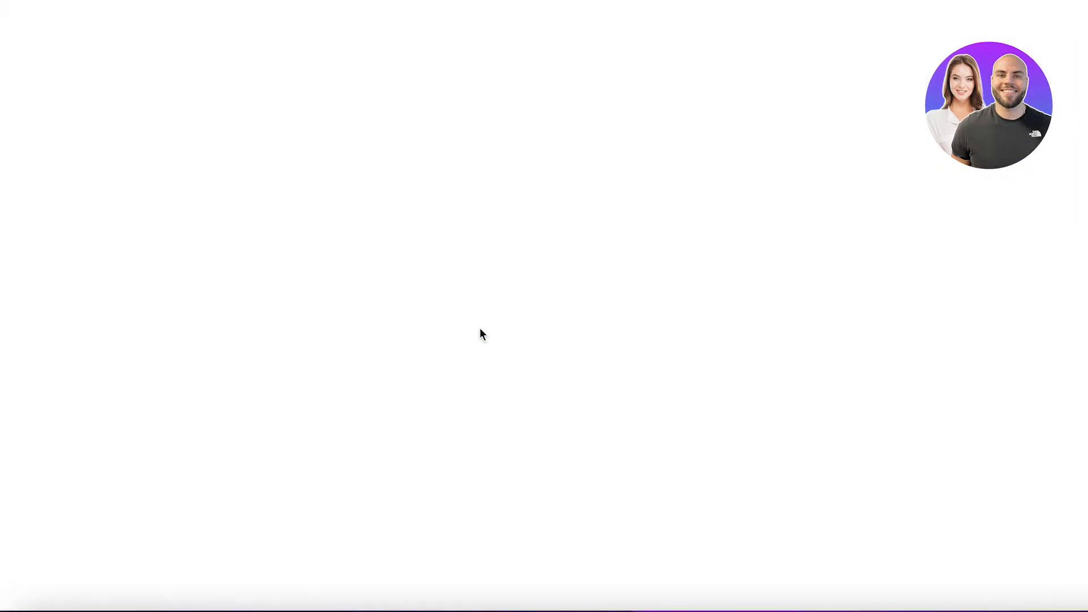
scroll(171, 266, down, 1)
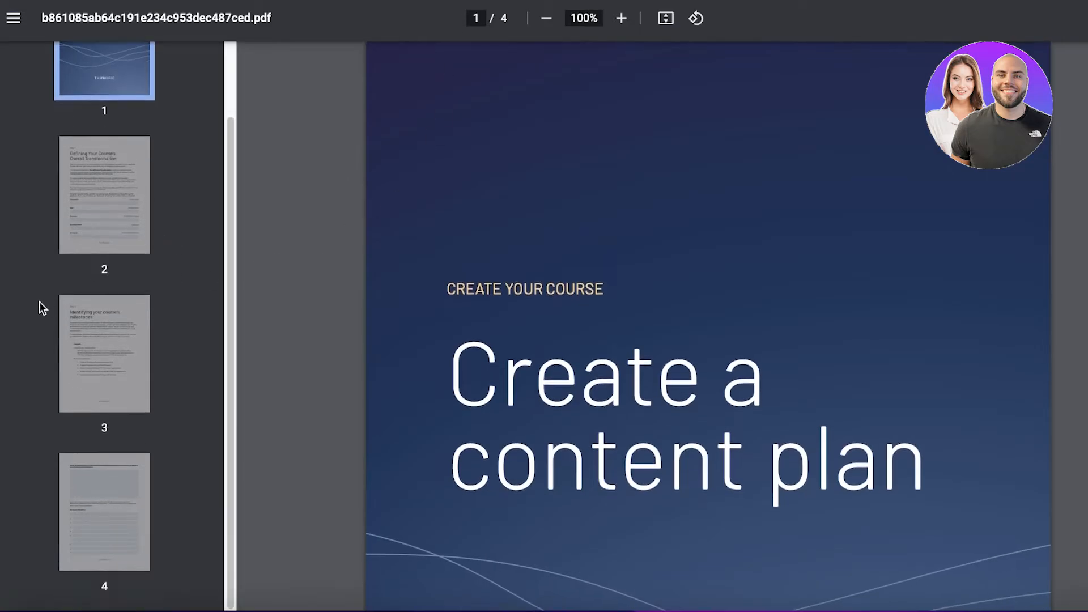
click(93, 335)
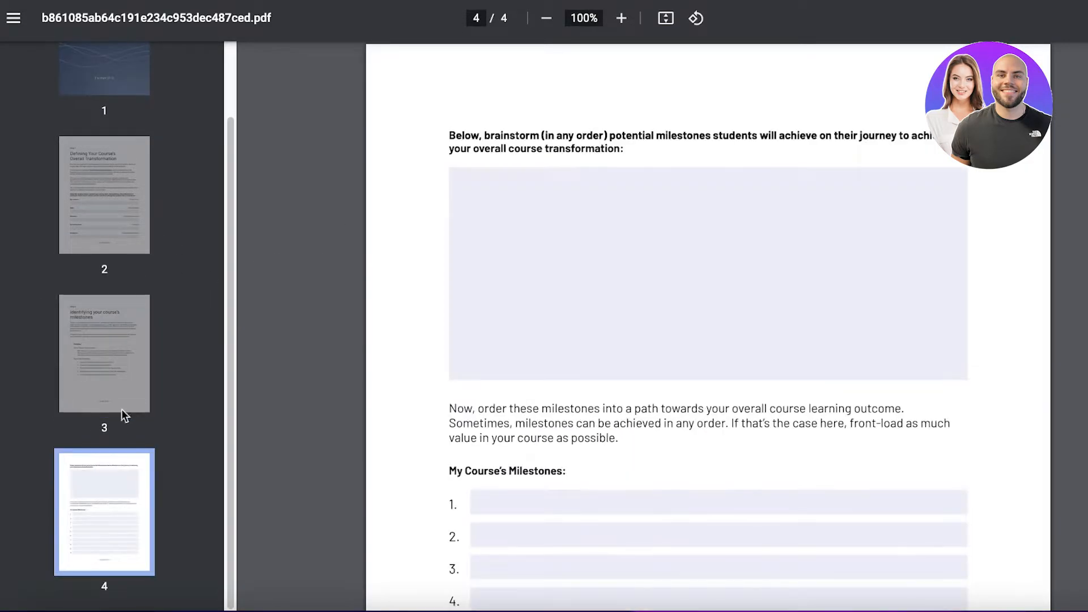
scroll(573, 354, down, 5)
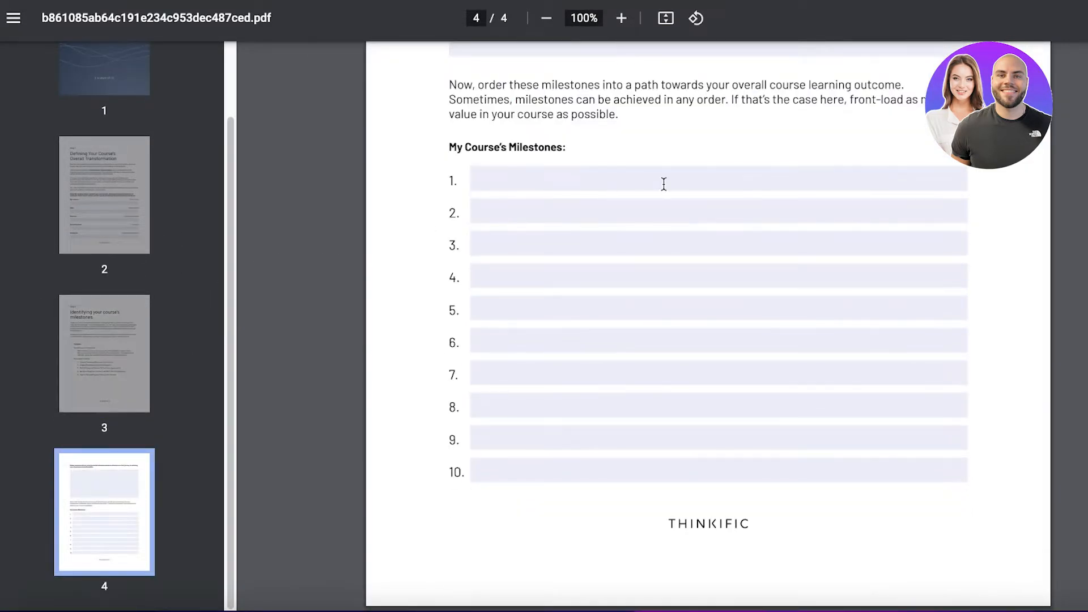
click(94, 246)
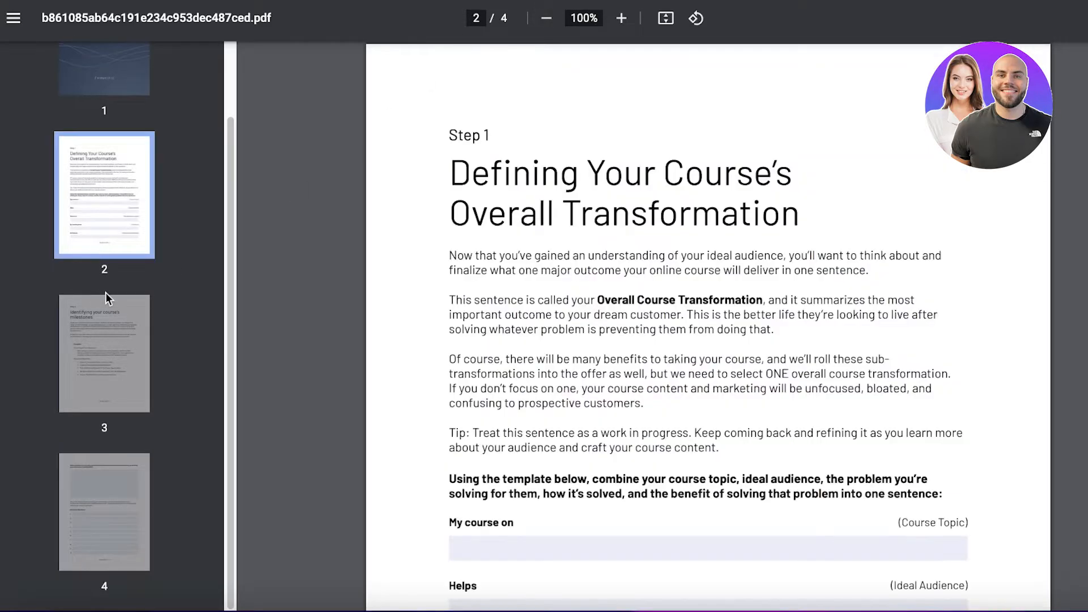
scroll(868, 290, down, 6)
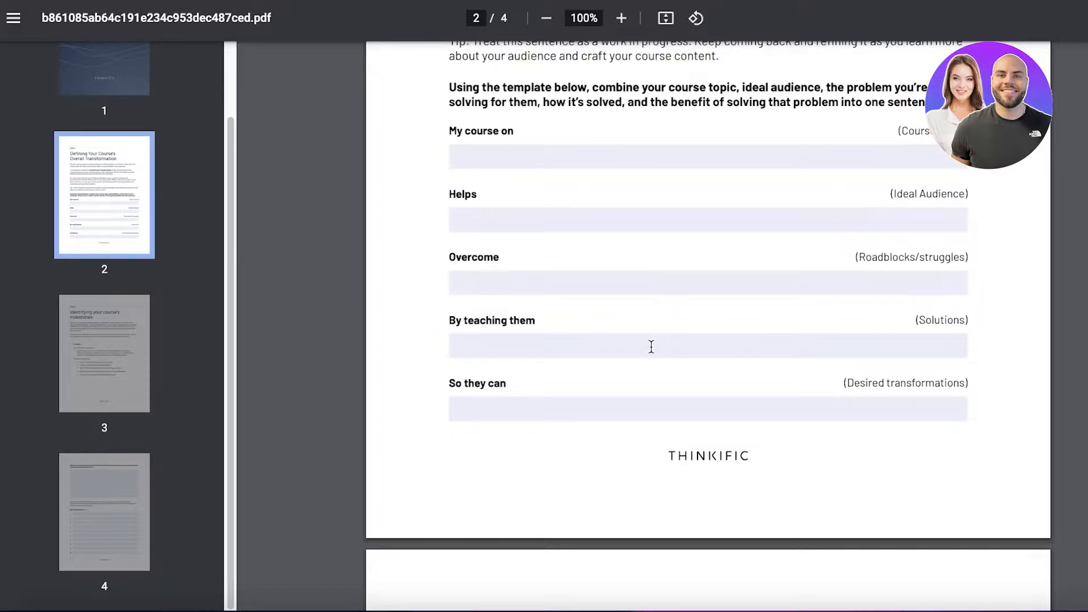
scroll(645, 372, down, 8)
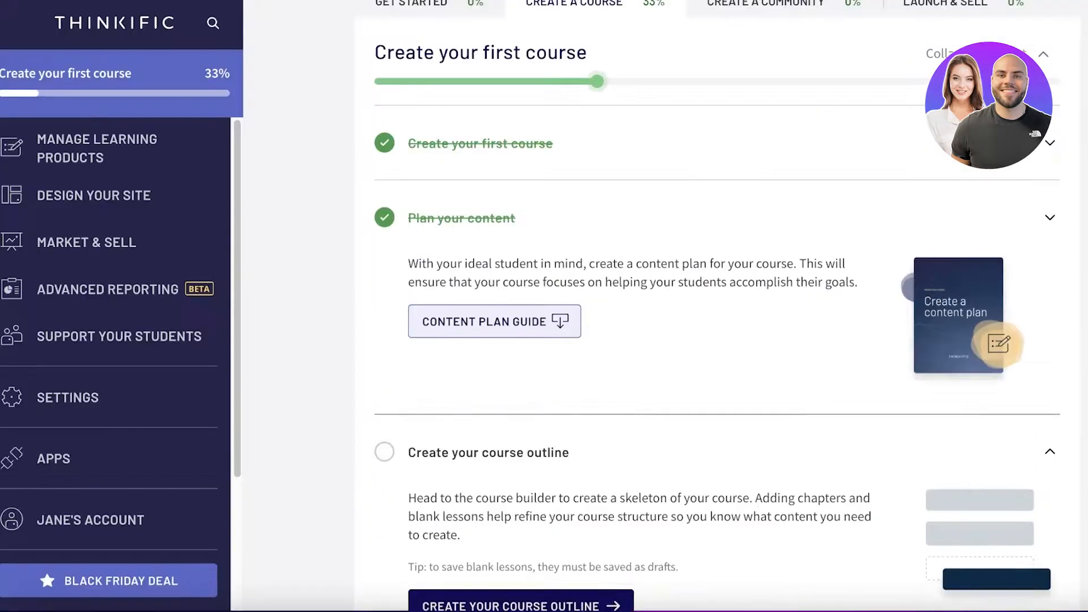
- Expand the course outline task in the checklist and try to start the outline from there
click(452, 215)
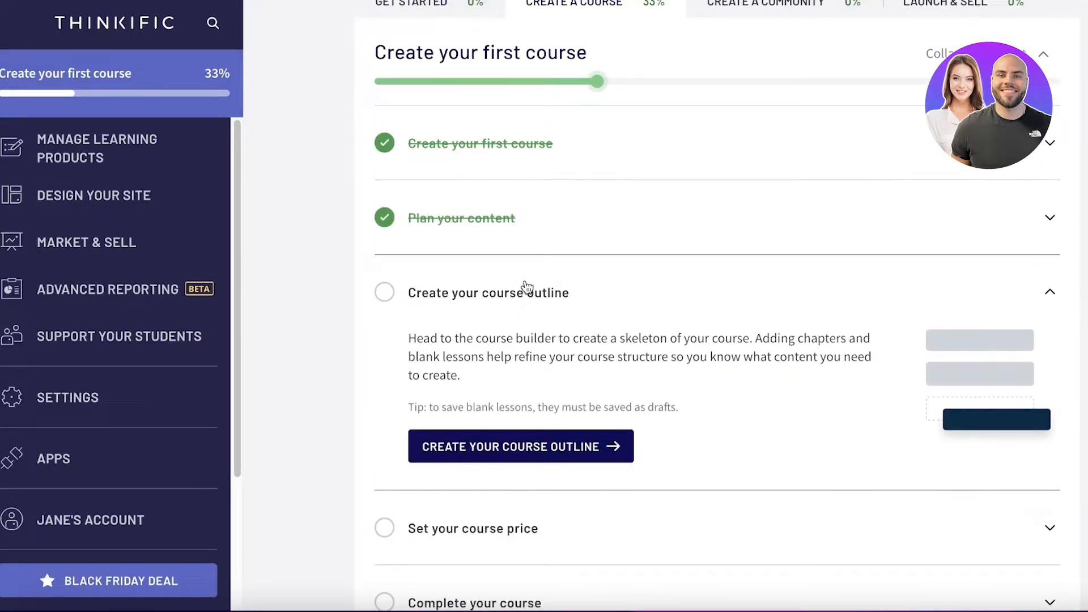
scroll(682, 318, down, 3)
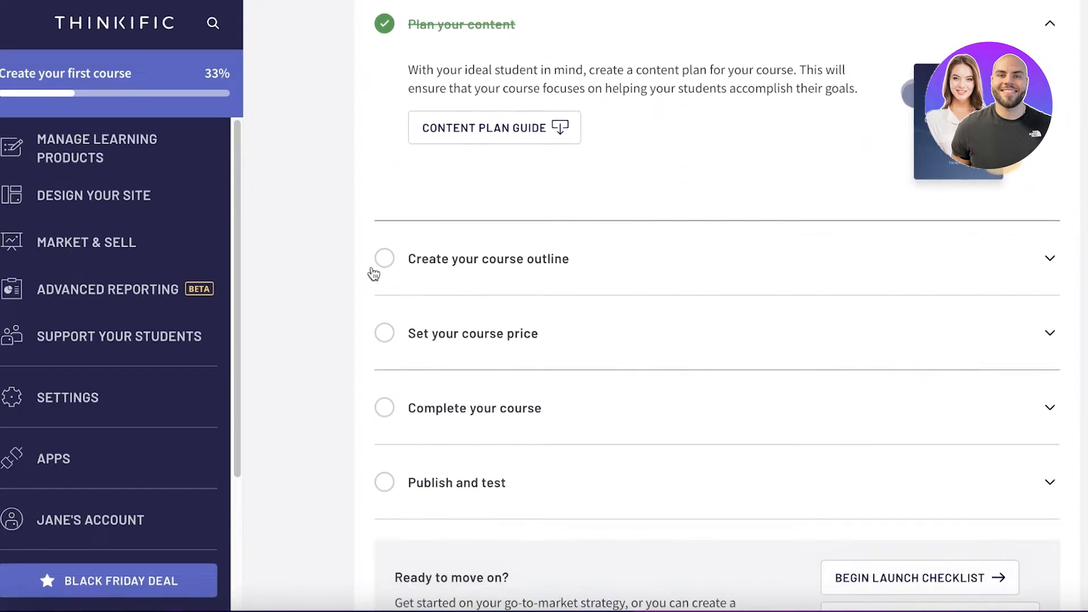
click(381, 259)
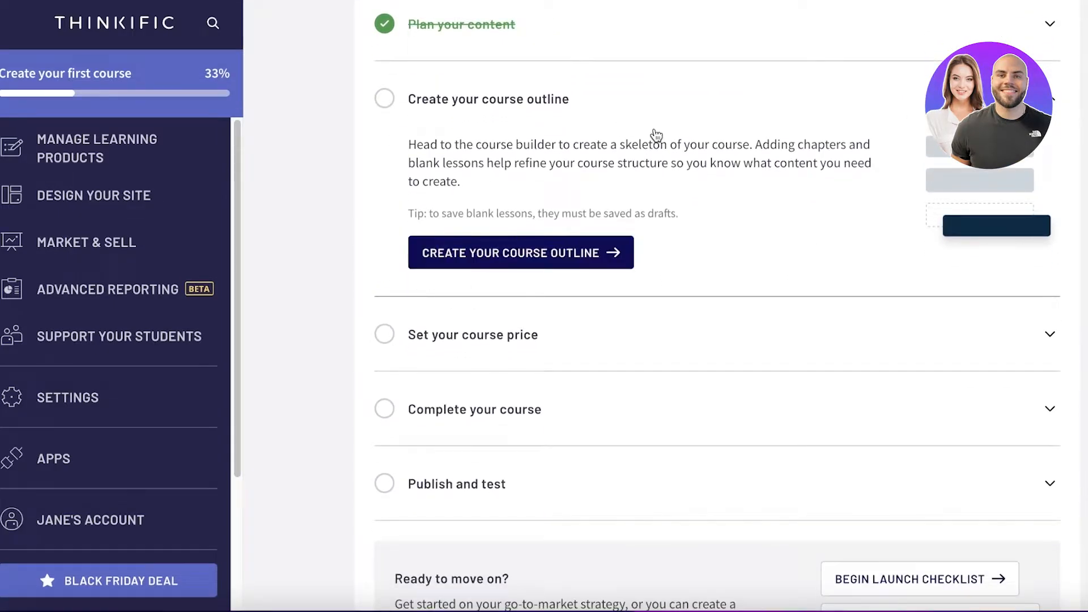
click(488, 253)
- Open the Lash Extensions 101 course from the course list and dismiss the Course Builder welcome tour
click(211, 202)
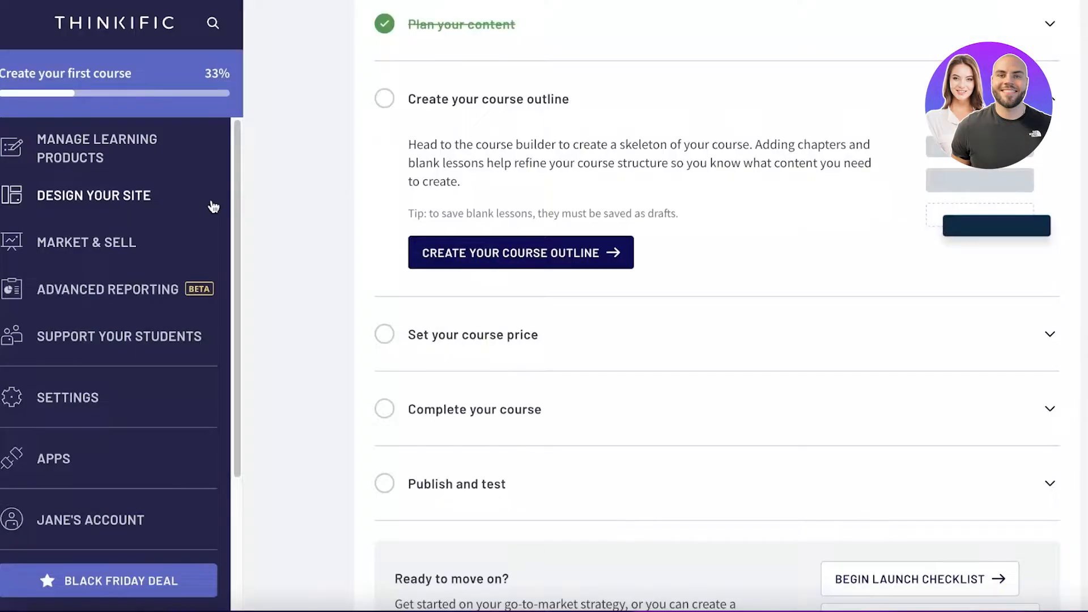
click(173, 150)
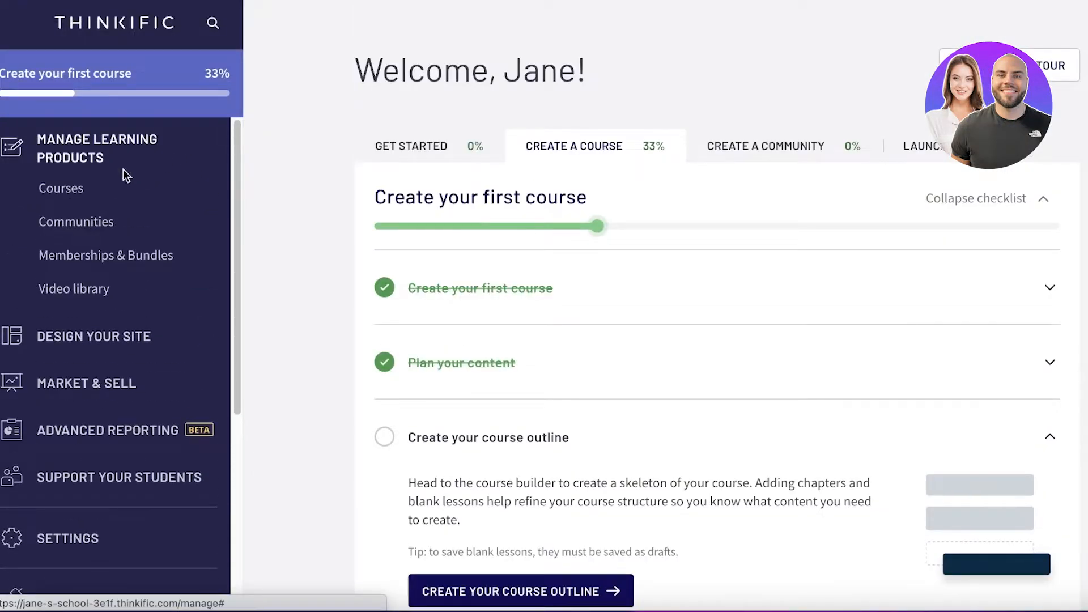
click(62, 189)
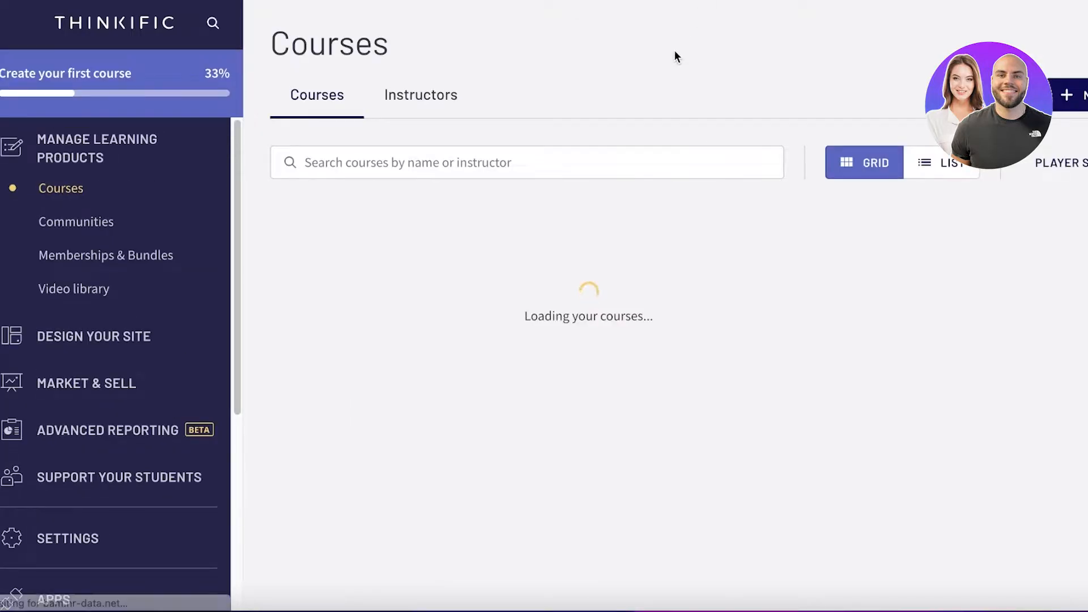
scroll(680, 74, down, 1)
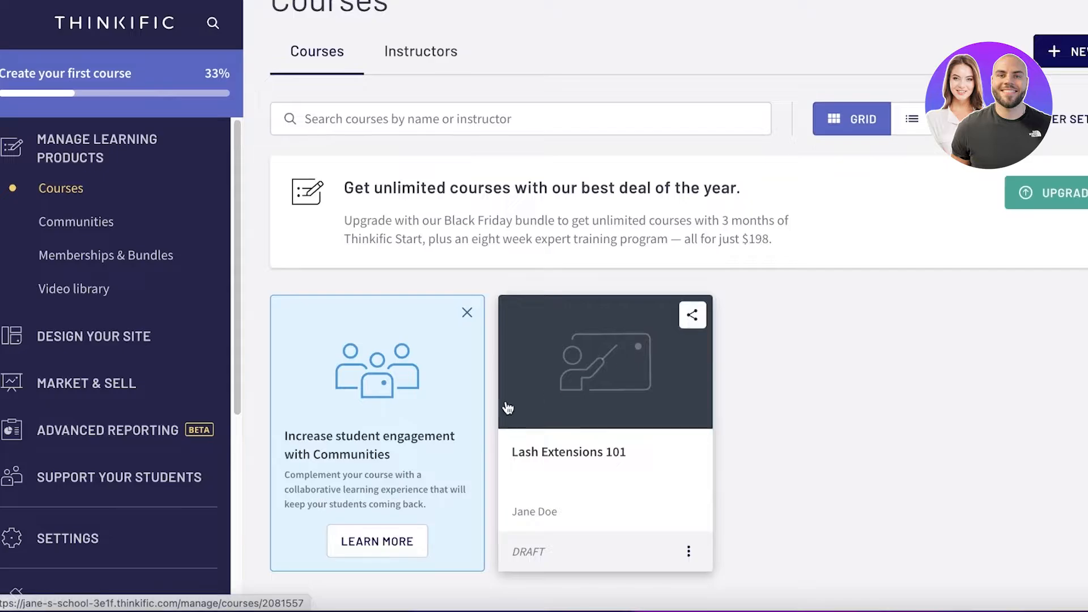
click(548, 456)
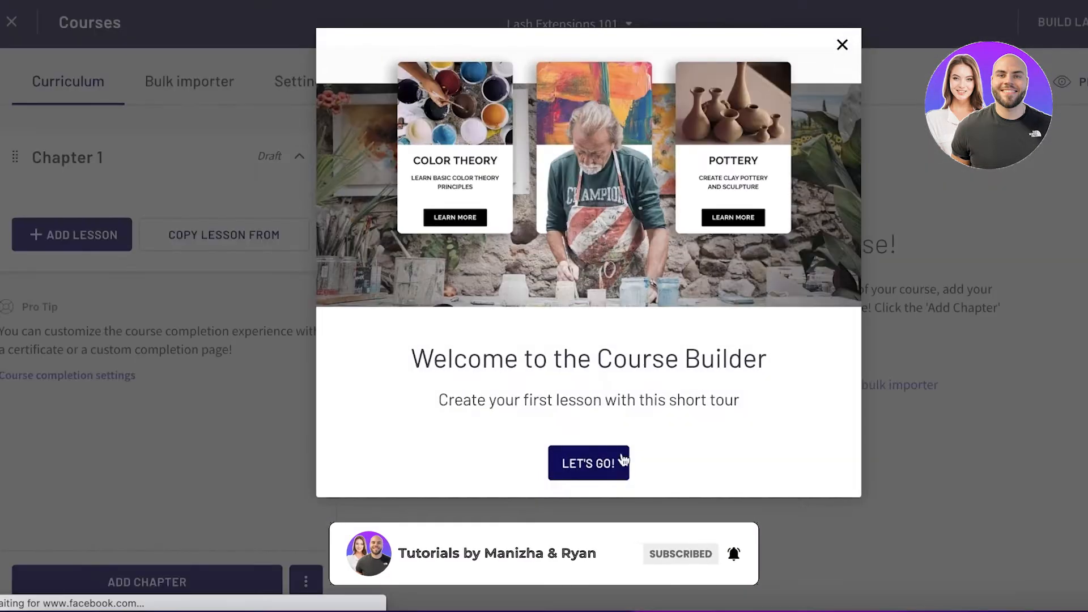
click(842, 45)
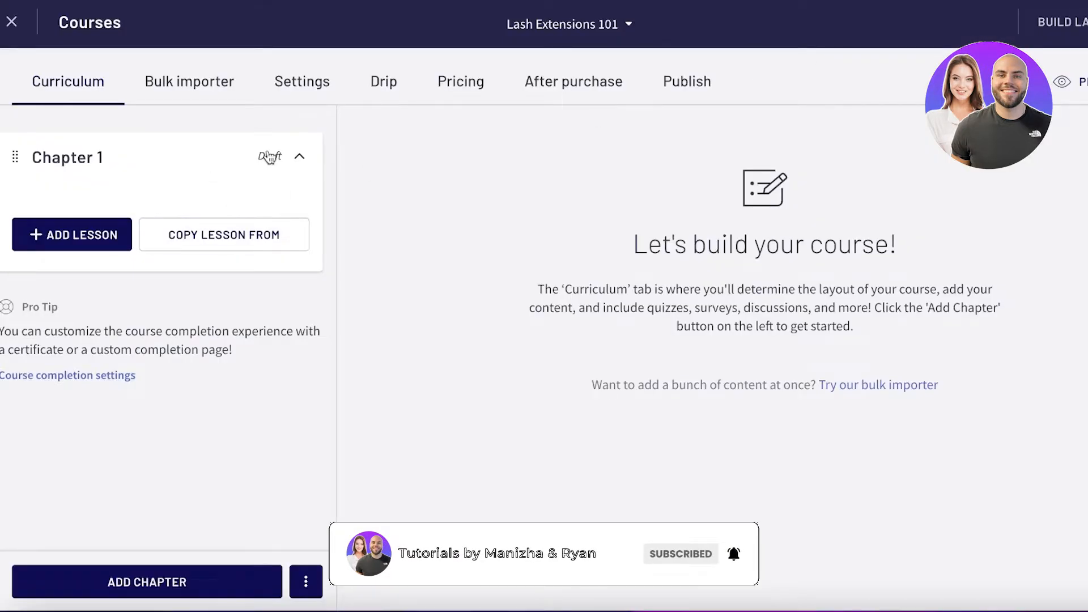
- Look at the Chapter 1 editor and the bulk importer, and return to the curriculum
click(105, 156)
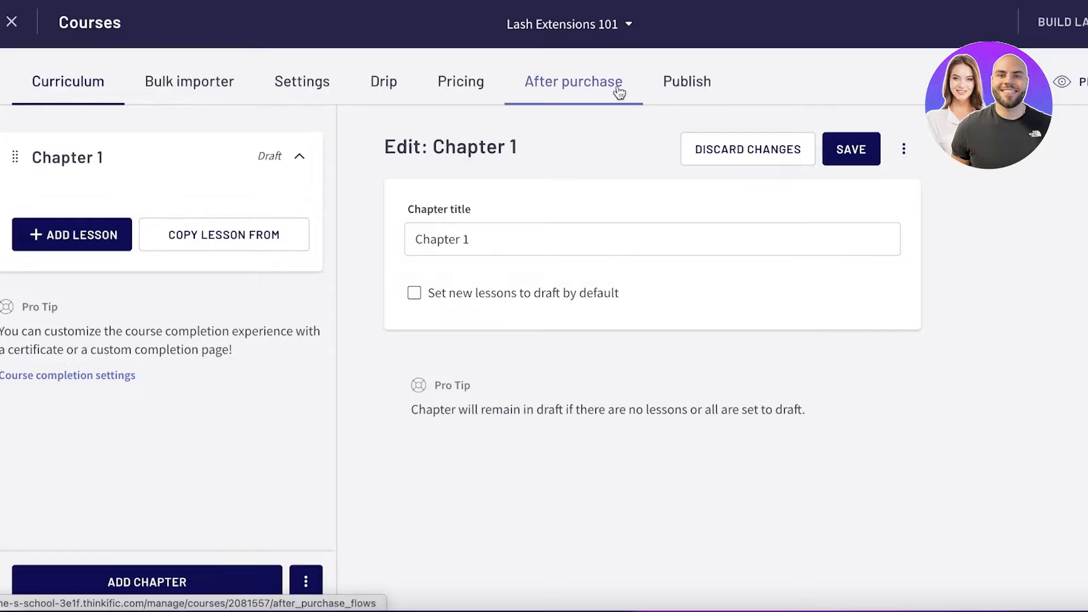
click(190, 100)
click(97, 99)
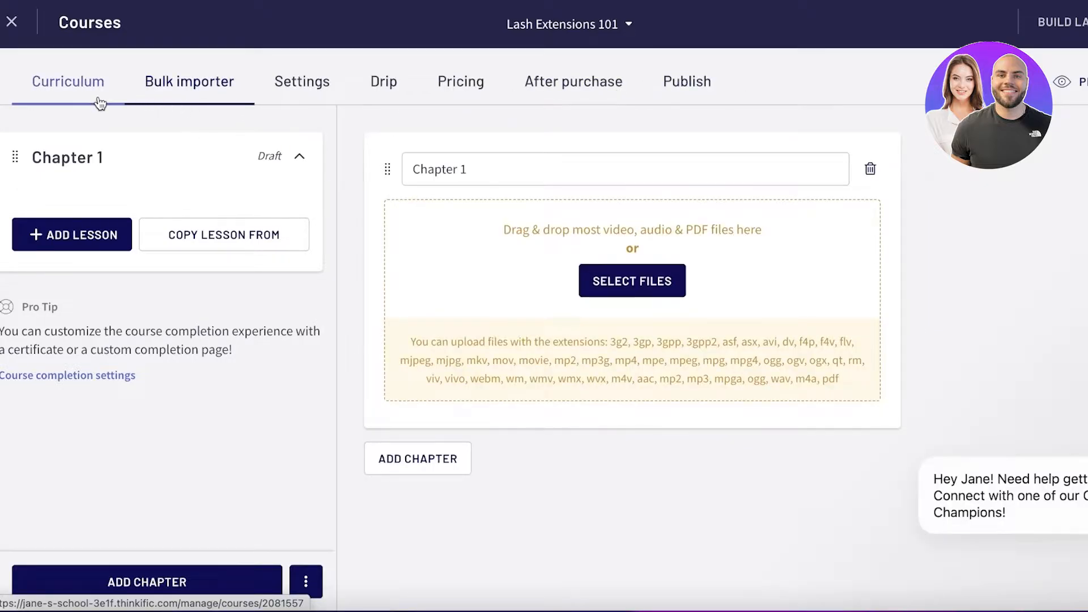
- Rename Chapter 1 to "Intro" and try to add a lesson to it
click(59, 156)
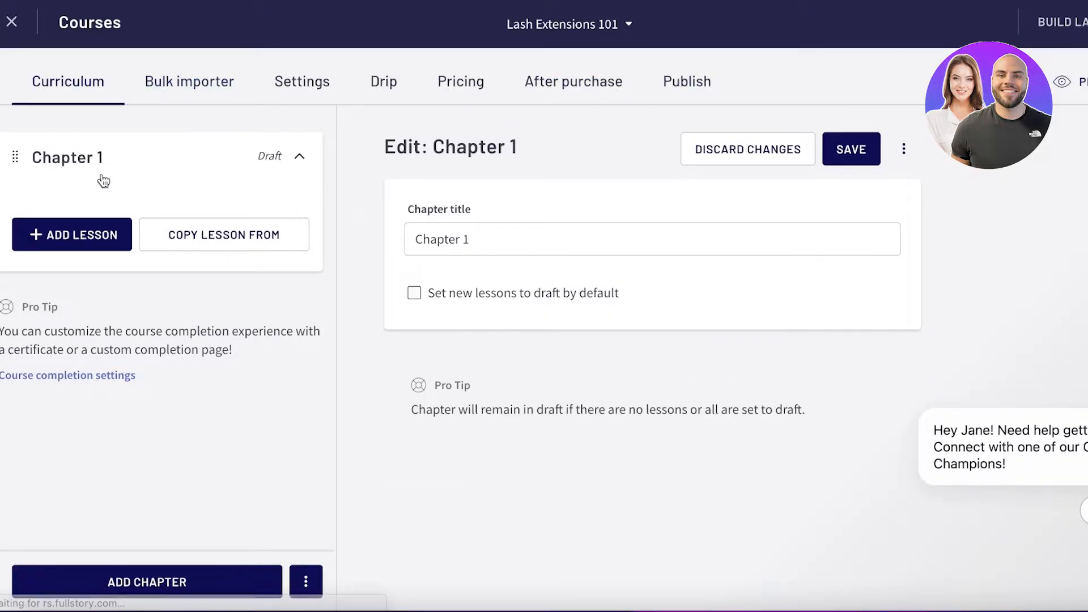
triple_click(437, 238)
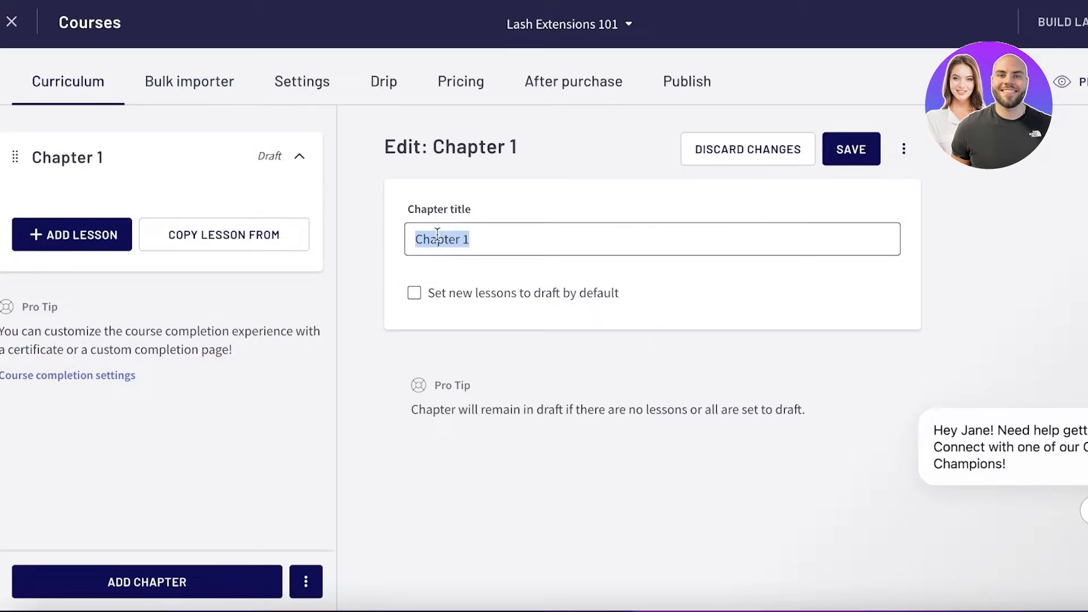
text(Intro)
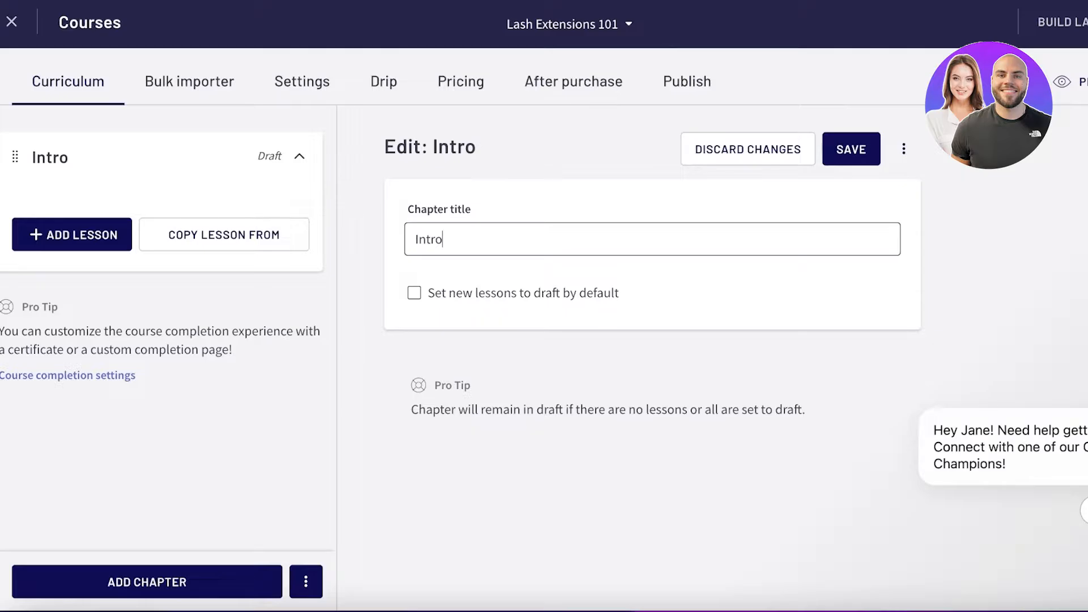
click(105, 236)
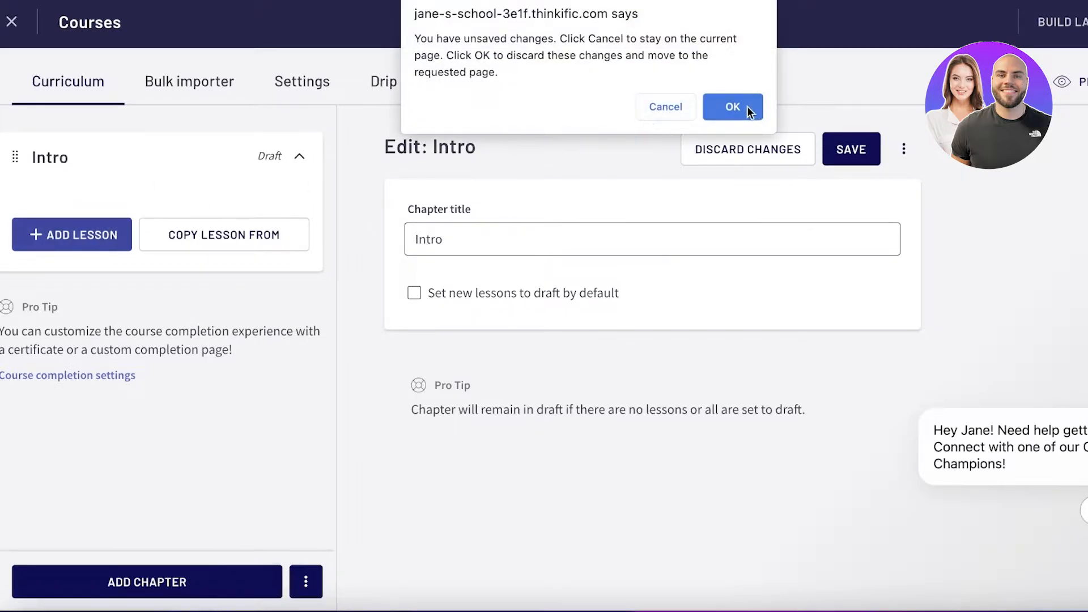
click(720, 108)
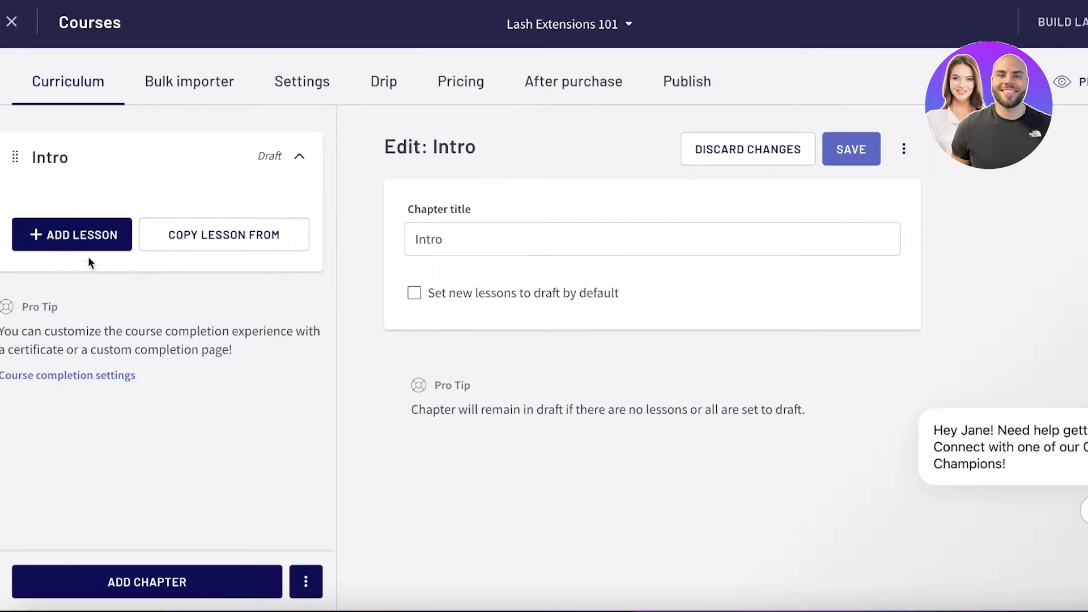
- Examine the lesson types available for the Intro chapter and dismiss the onboarding help message
scroll(792, 307, down, 2)
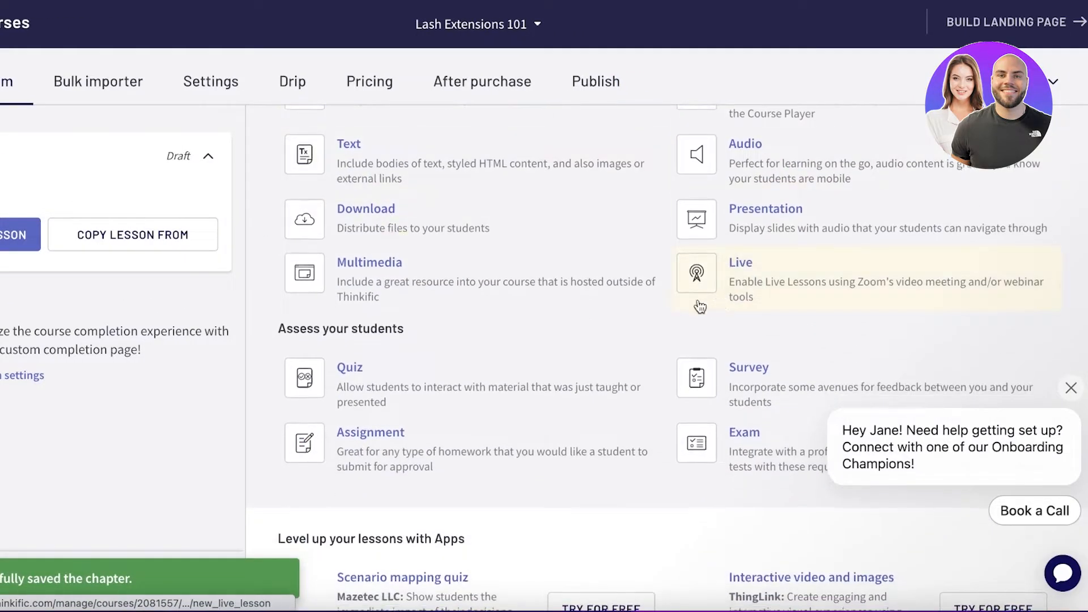
scroll(700, 307, down, 6)
scroll(512, 219, up, 8)
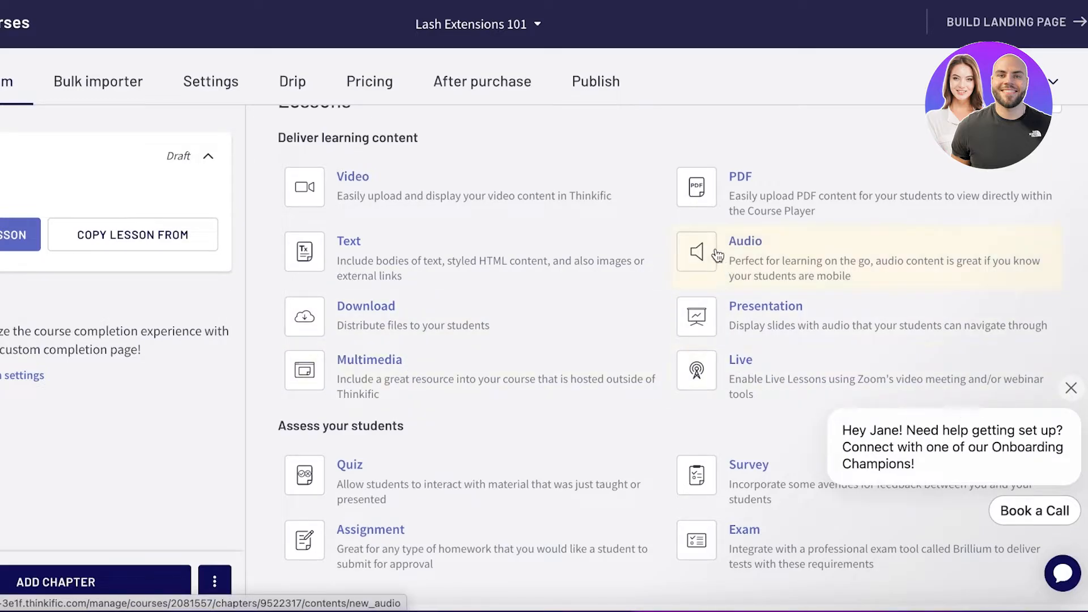
scroll(717, 252, down, 1)
click(1070, 388)
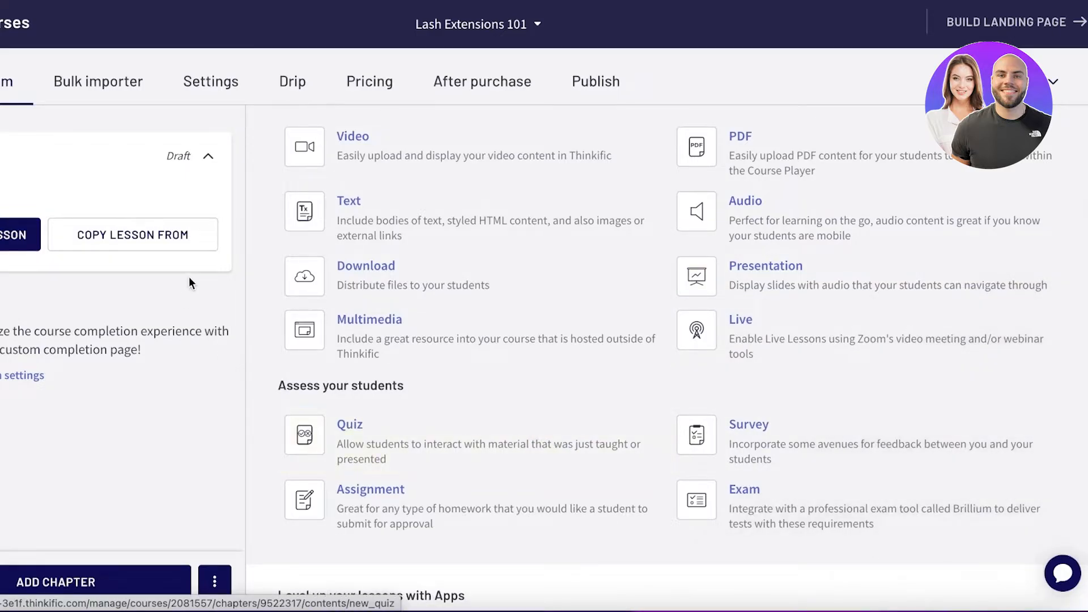
scroll(303, 230, up, 2)
click(312, 290)
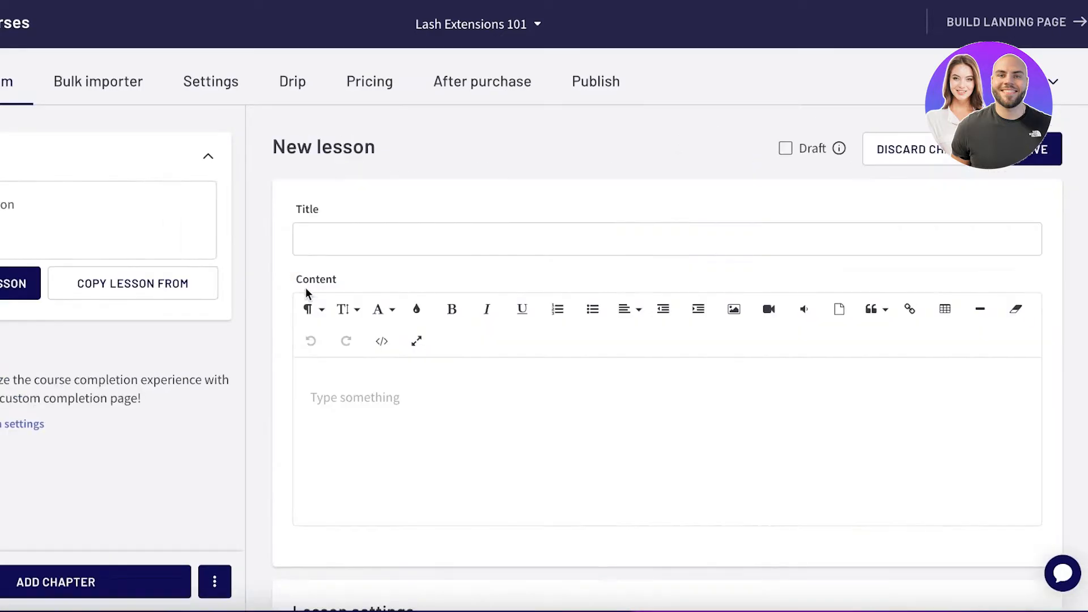
click(397, 239)
text(Introductions)
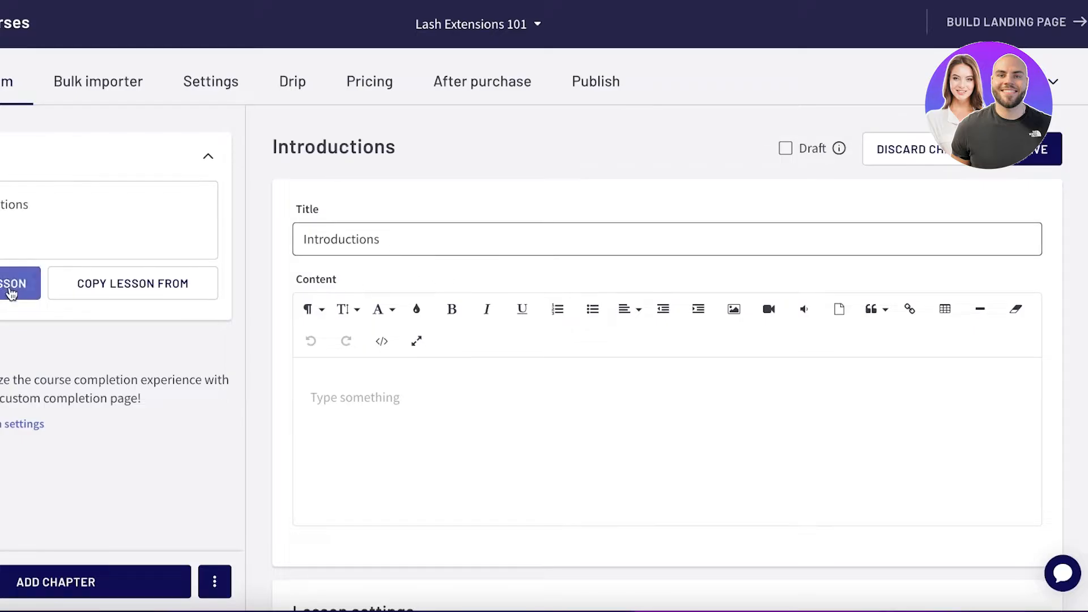
click(9, 288)
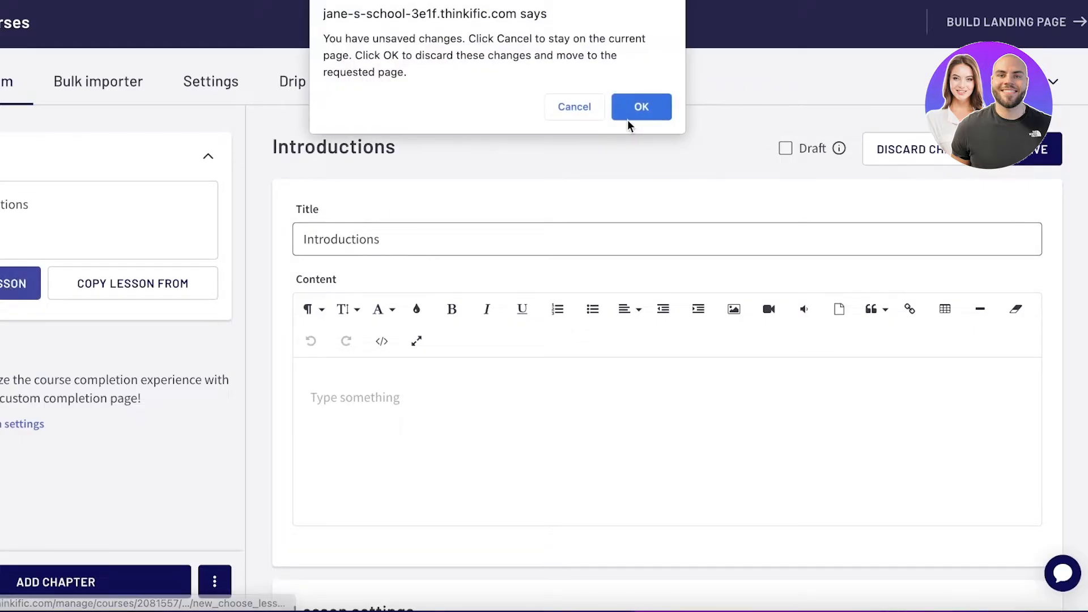
click(643, 111)
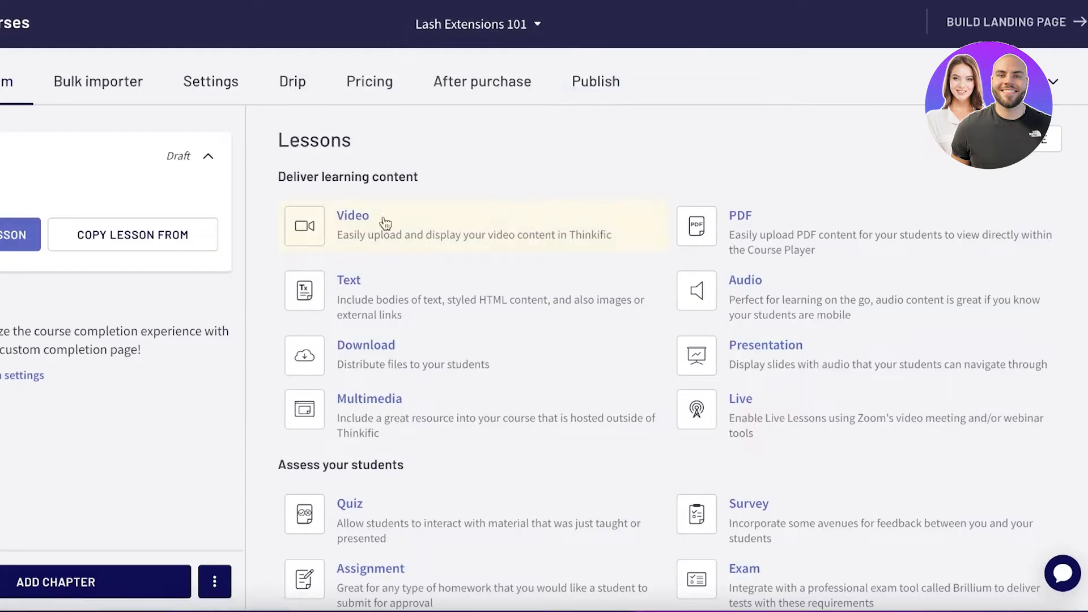
- Add a text lesson titled "Introduction Lesson" with the content "aa" to the Intro chapter and save it
click(349, 280)
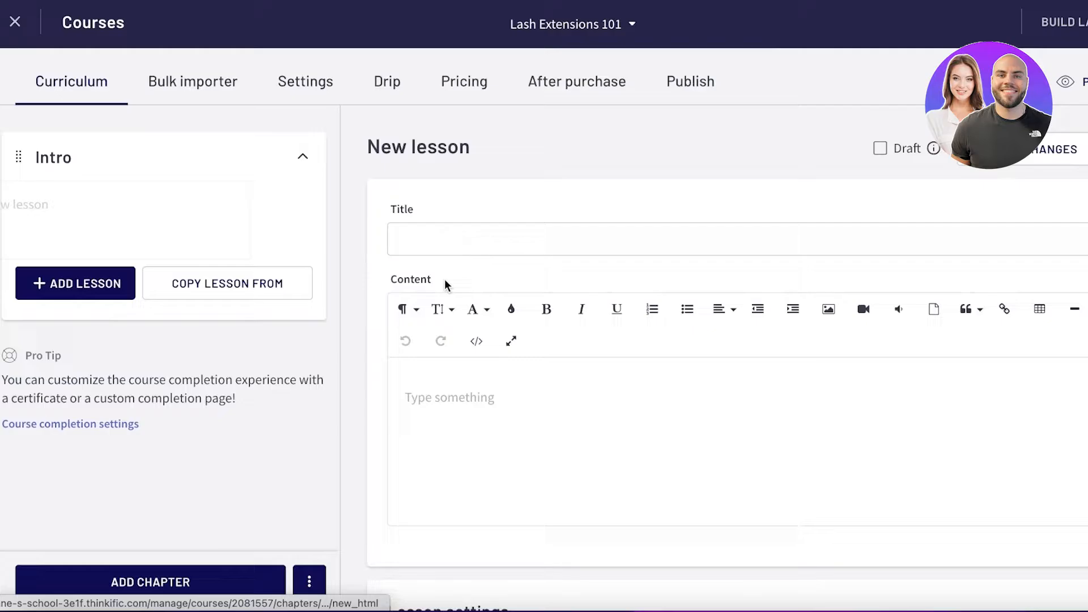
click(543, 234)
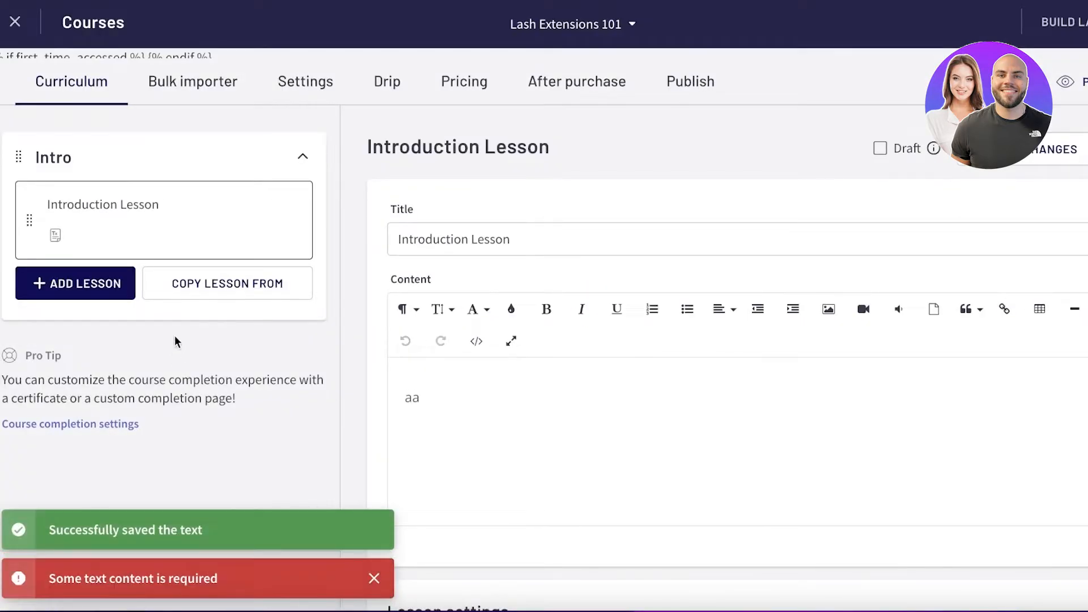
click(300, 157)
click(300, 159)
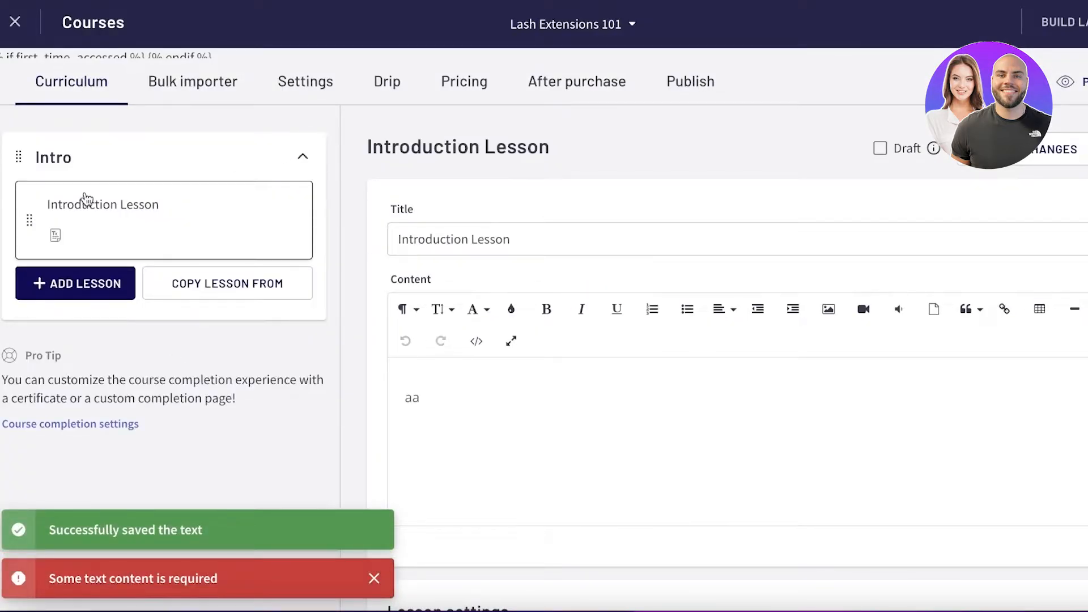
click(68, 279)
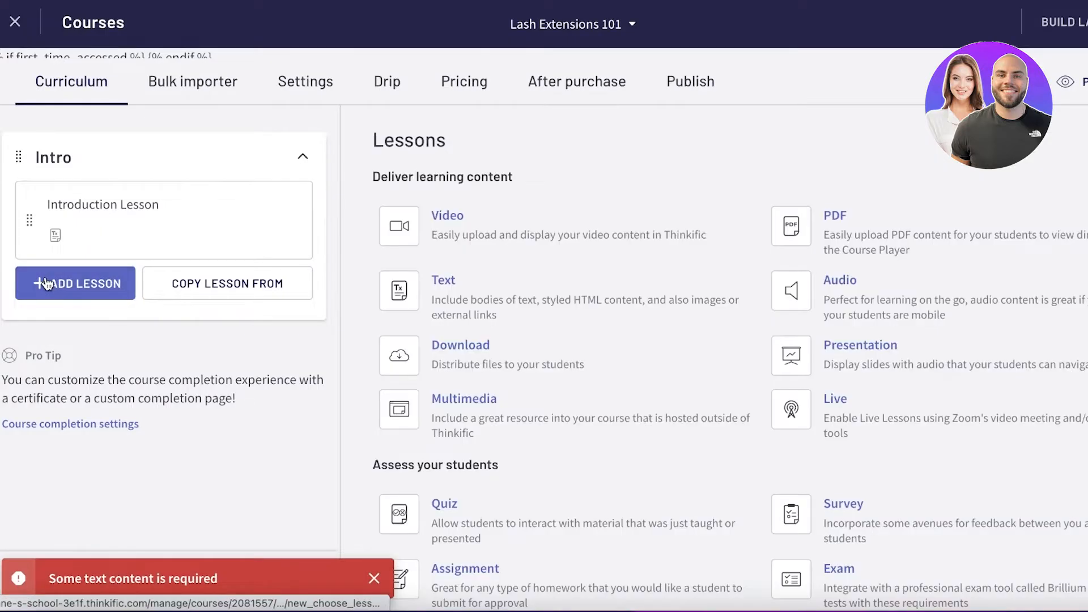
click(395, 216)
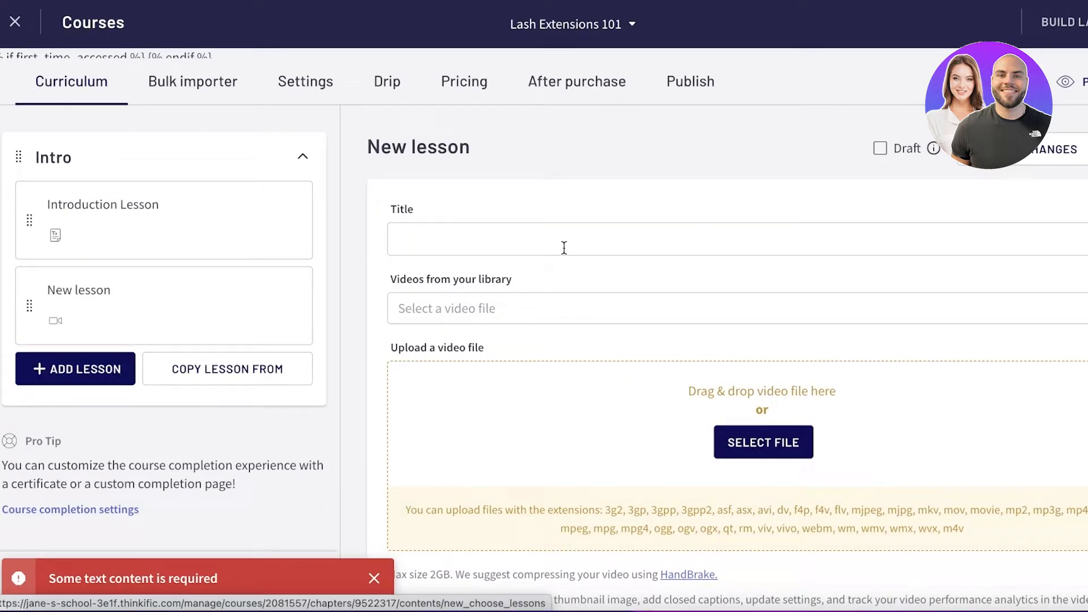
click(559, 240)
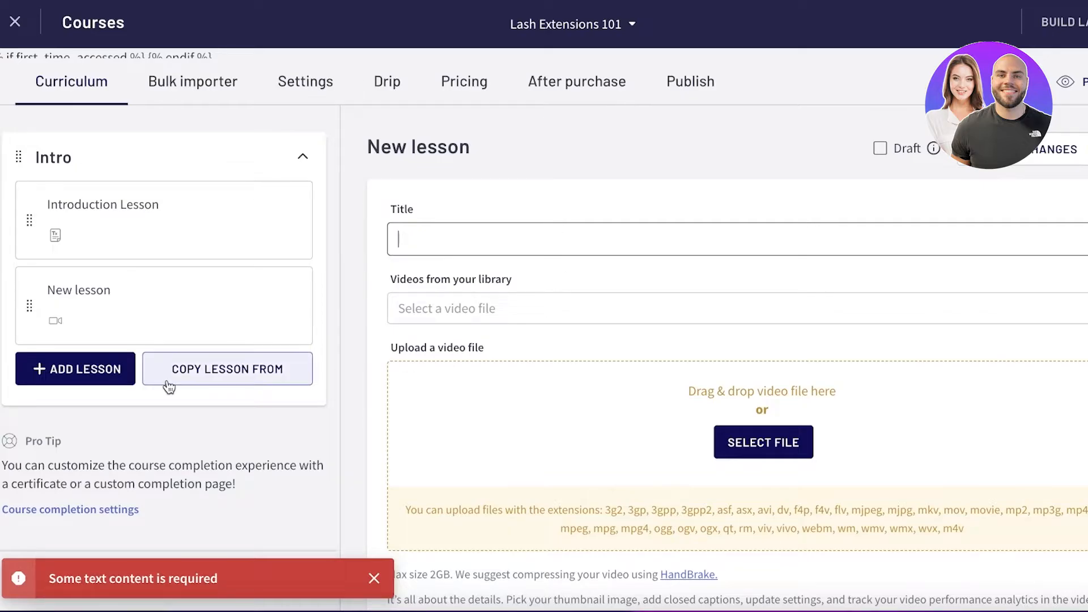
scroll(767, 211, down, 3)
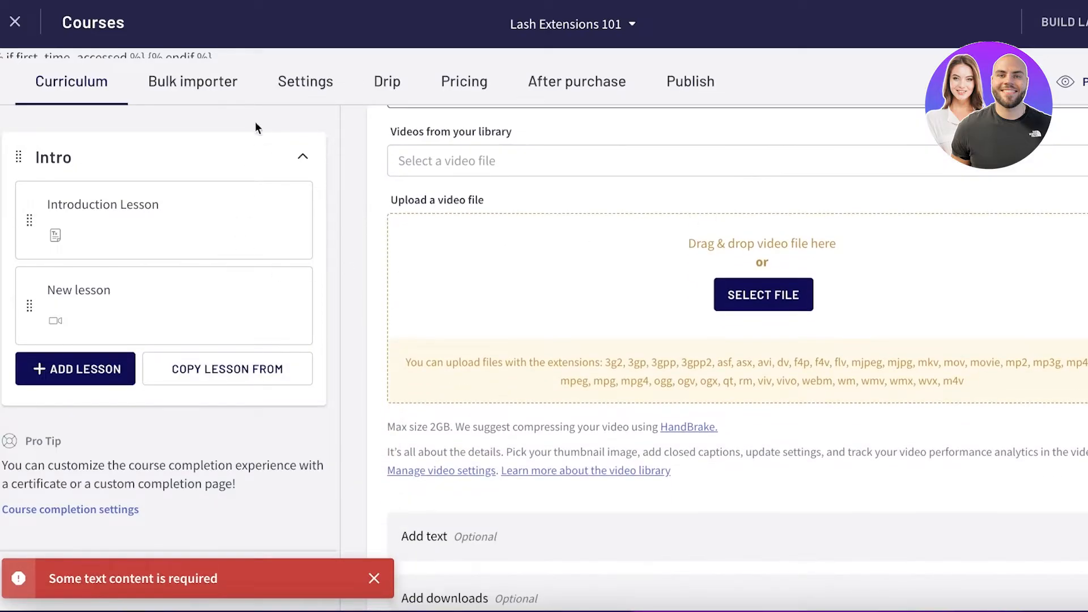
click(296, 143)
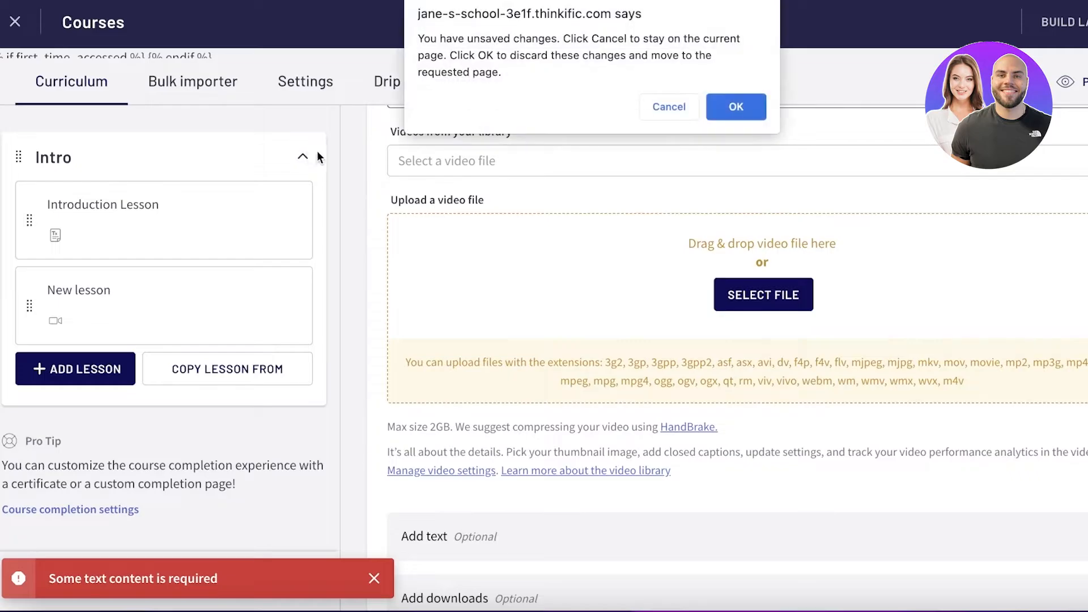
key(Escape)
click(303, 159)
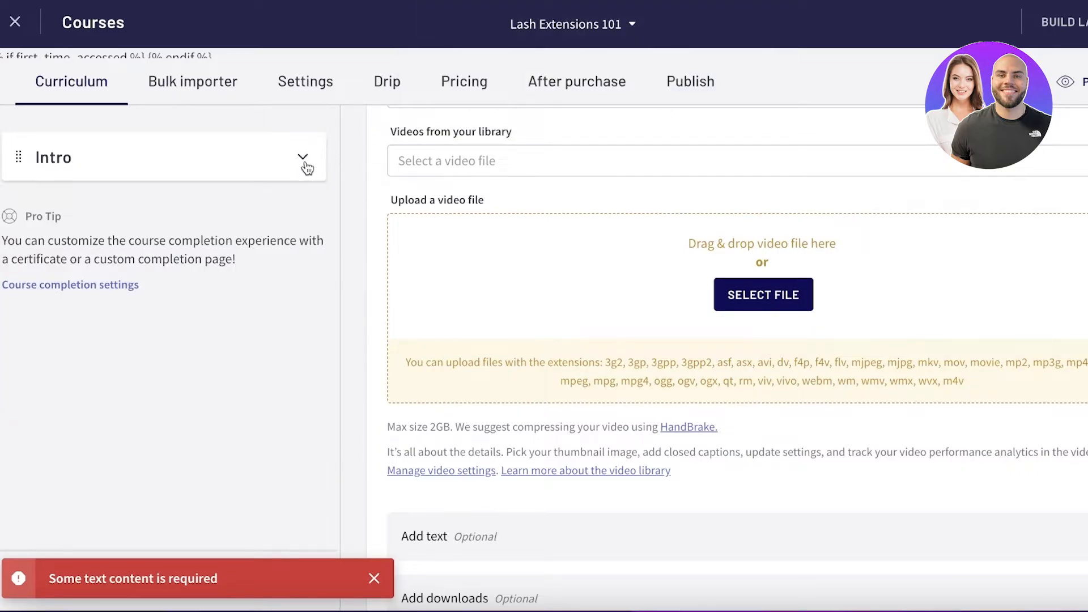
click(304, 163)
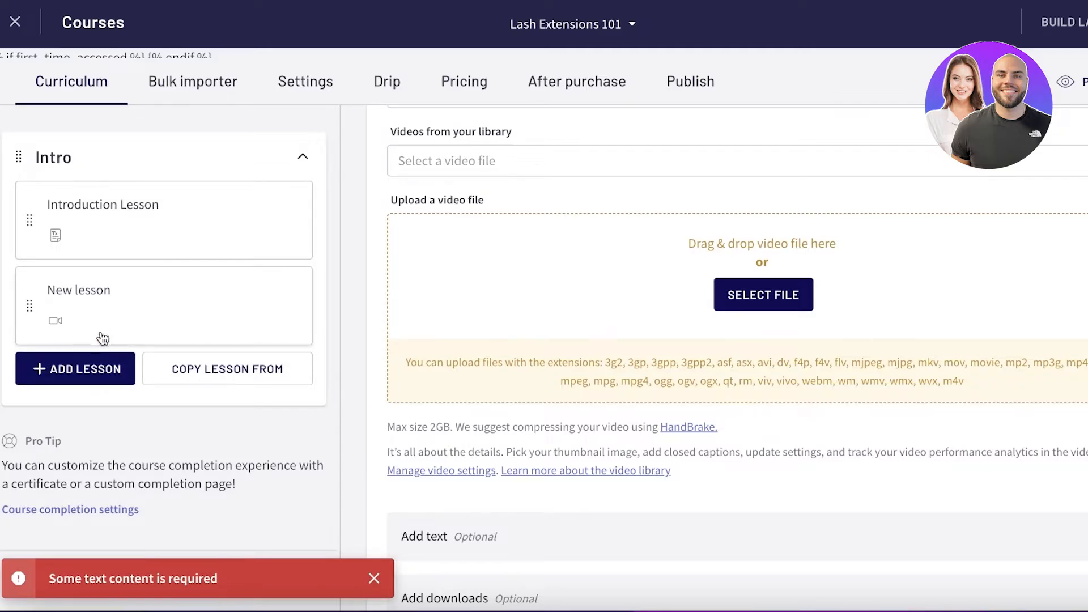
click(289, 161)
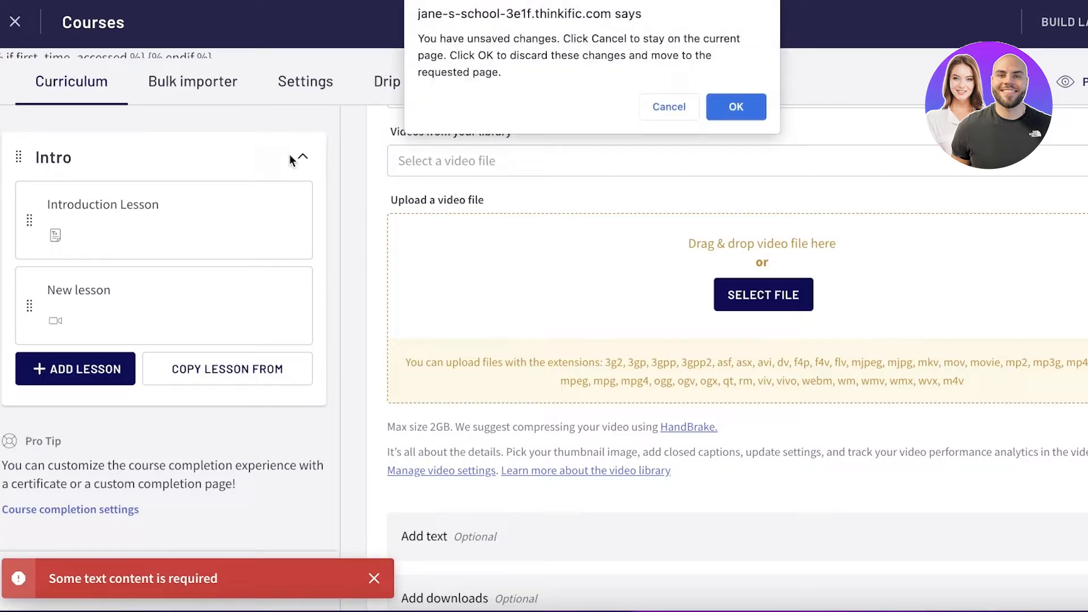
click(694, 104)
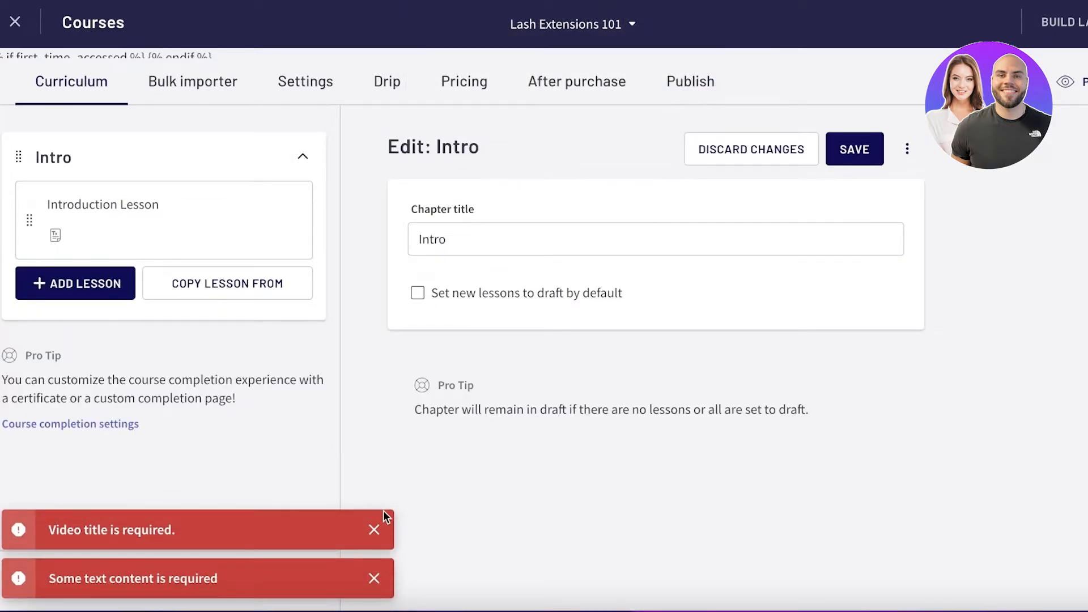
click(374, 529)
click(374, 578)
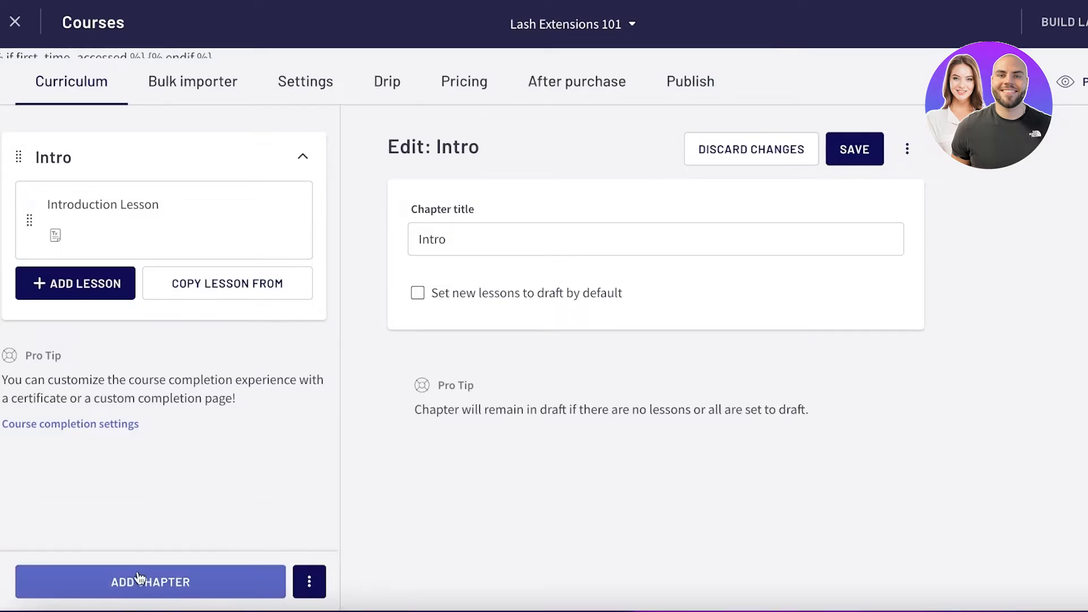
- Add a second chapter titled "Where to Source Products" and save it
click(309, 582)
click(173, 569)
click(172, 570)
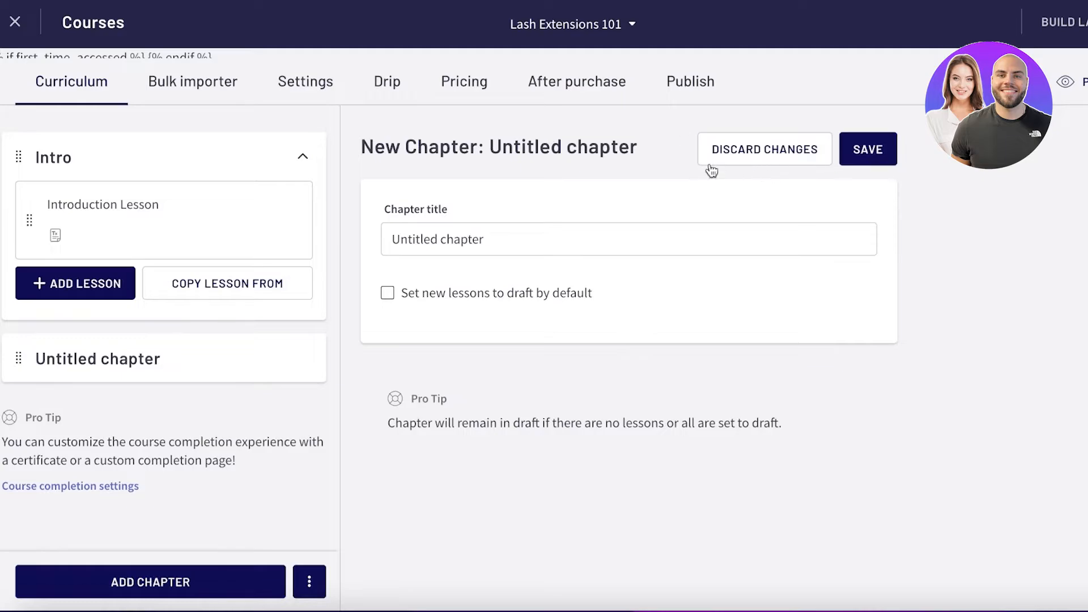
triple_click(506, 231)
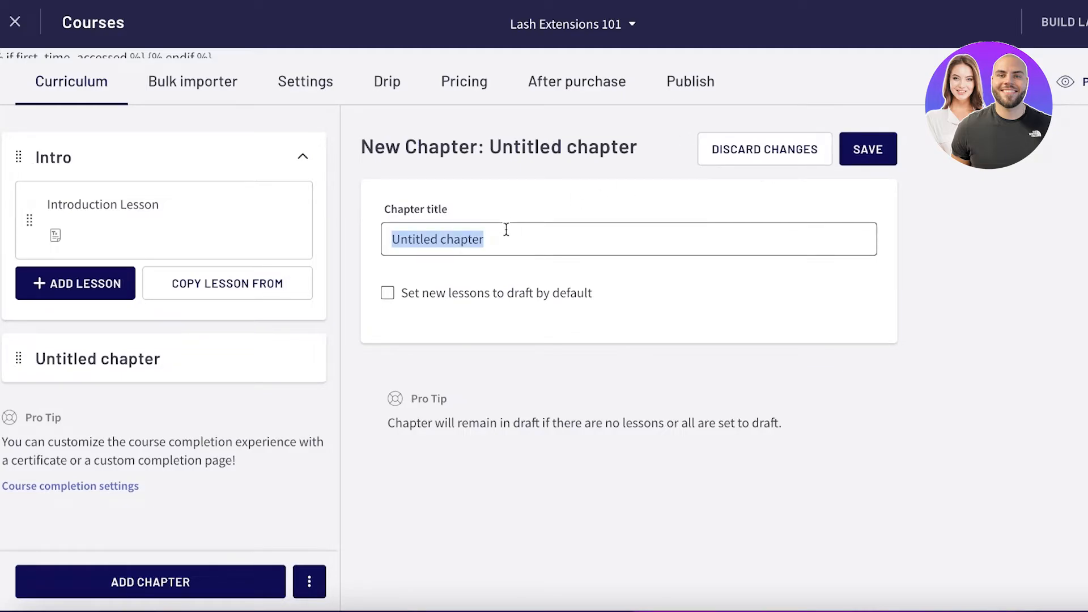
text(Where to Source Products)
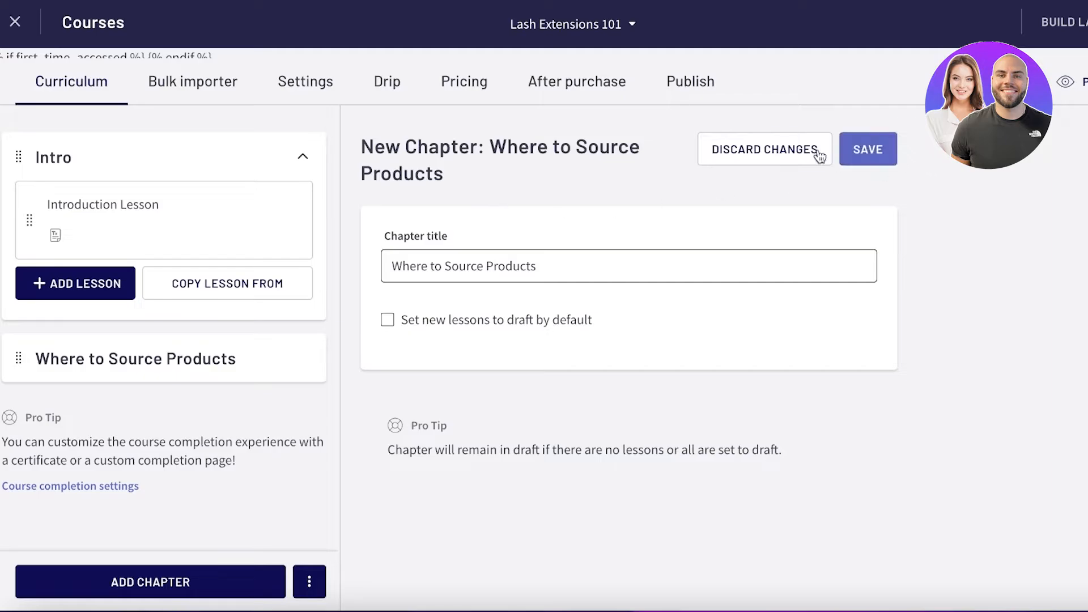
click(867, 145)
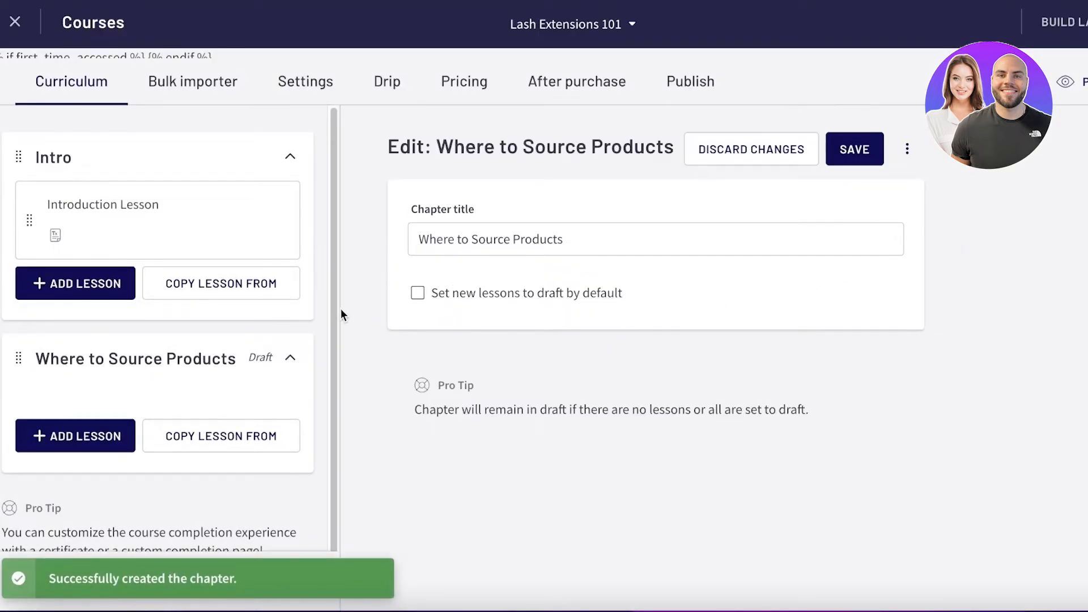
- Examine the lesson types for the Where to Source Products chapter, including the Assignment lesson option
scroll(335, 314, down, 1)
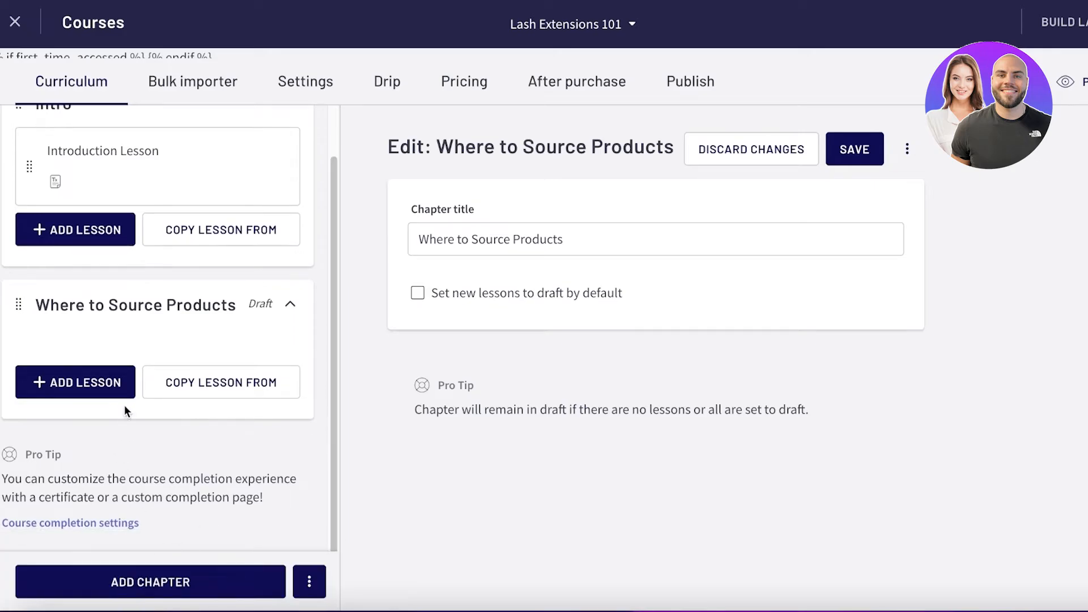
click(80, 389)
scroll(556, 390, down, 5)
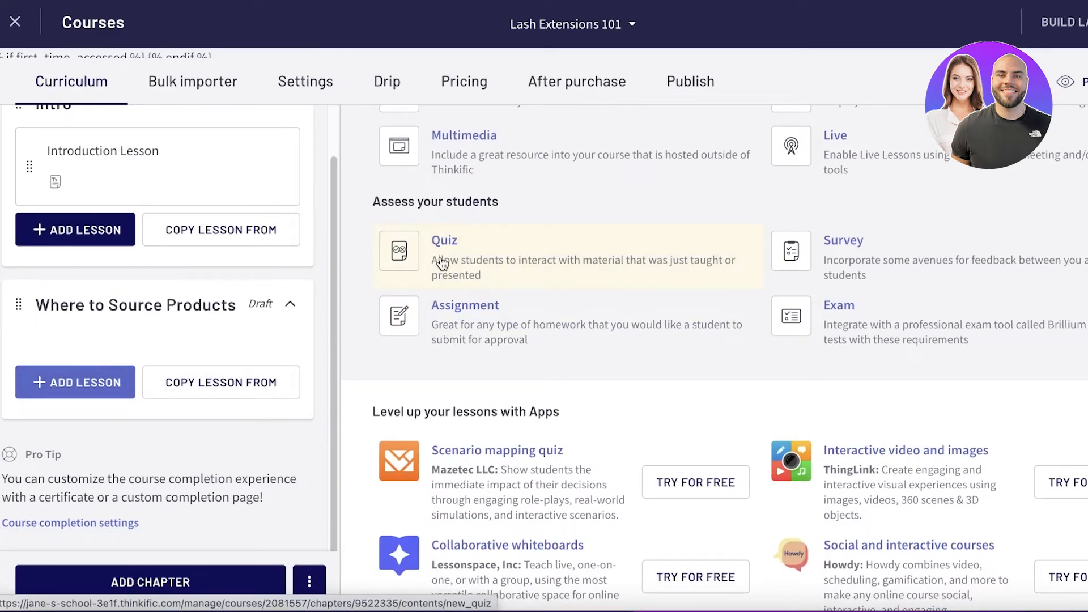
scroll(443, 263, up, 5)
scroll(644, 223, down, 4)
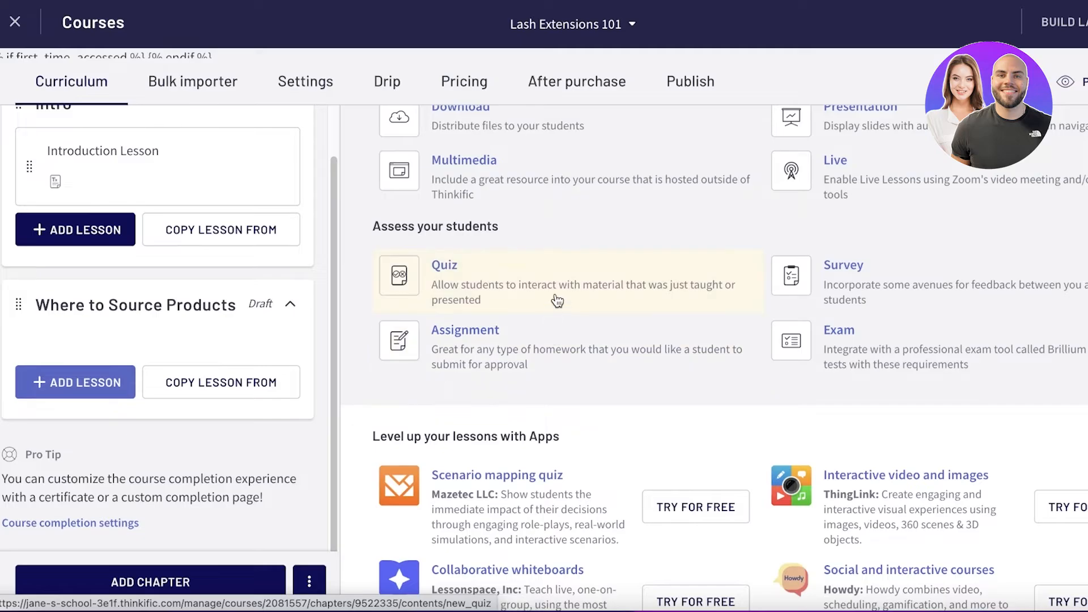
click(418, 352)
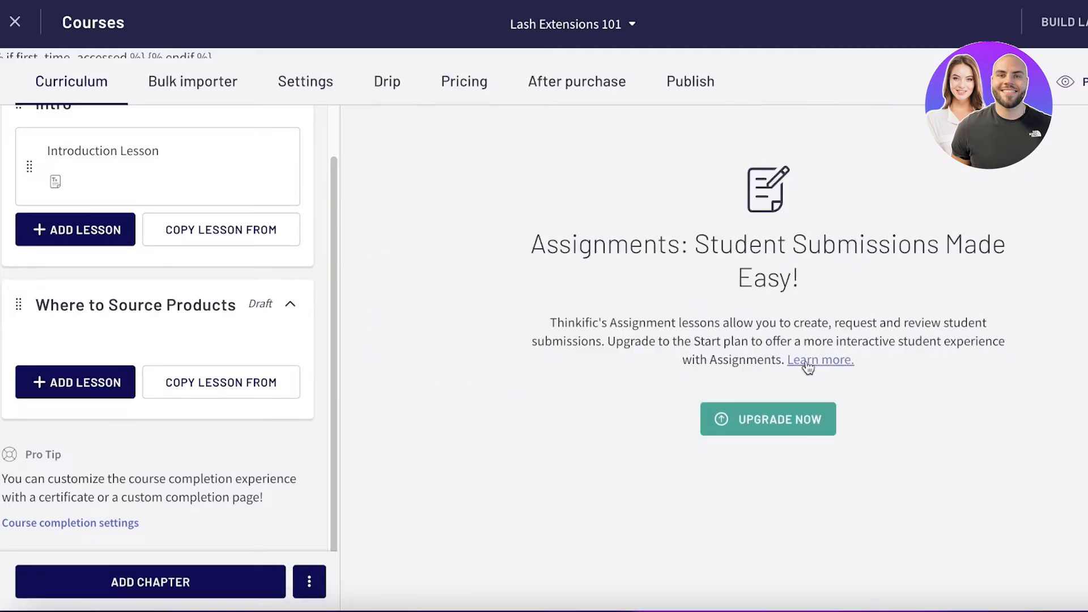
click(287, 306)
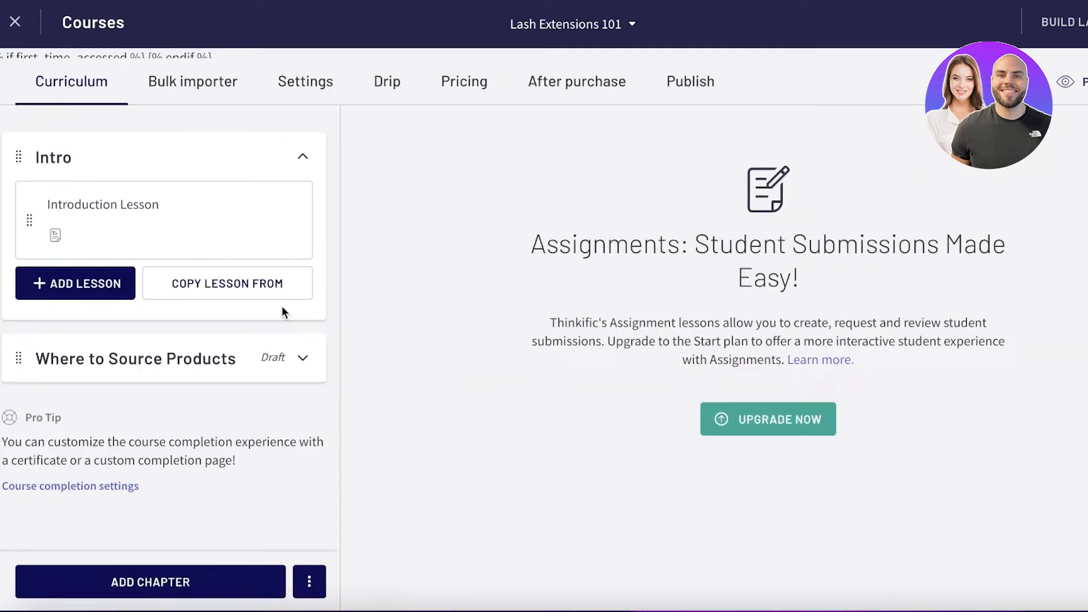
click(297, 368)
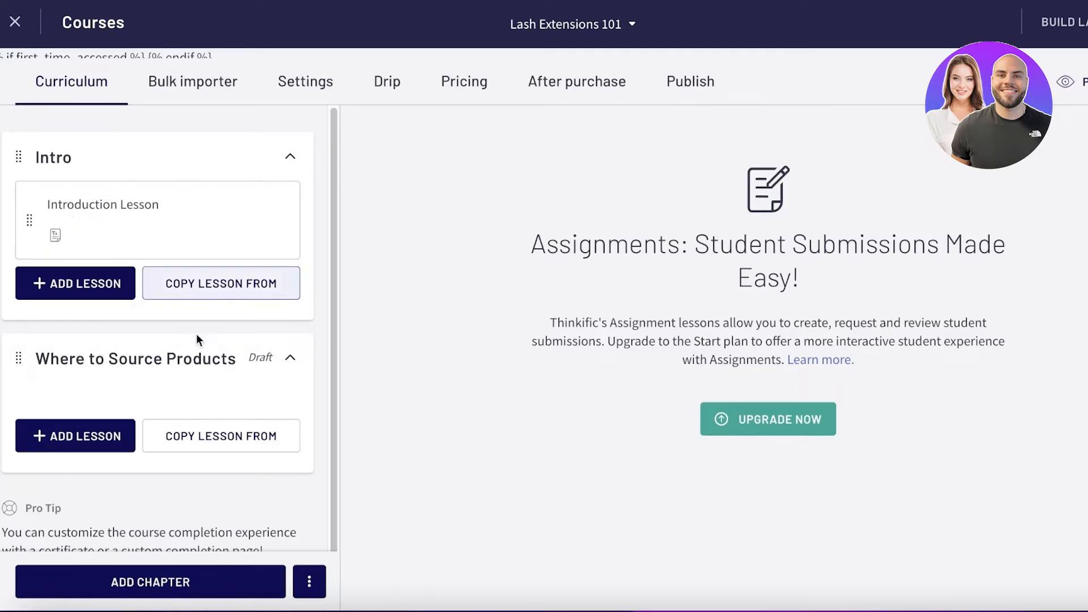
- Review the chapters and file upload areas in the course's bulk importer
scroll(196, 333, down, 1)
click(168, 79)
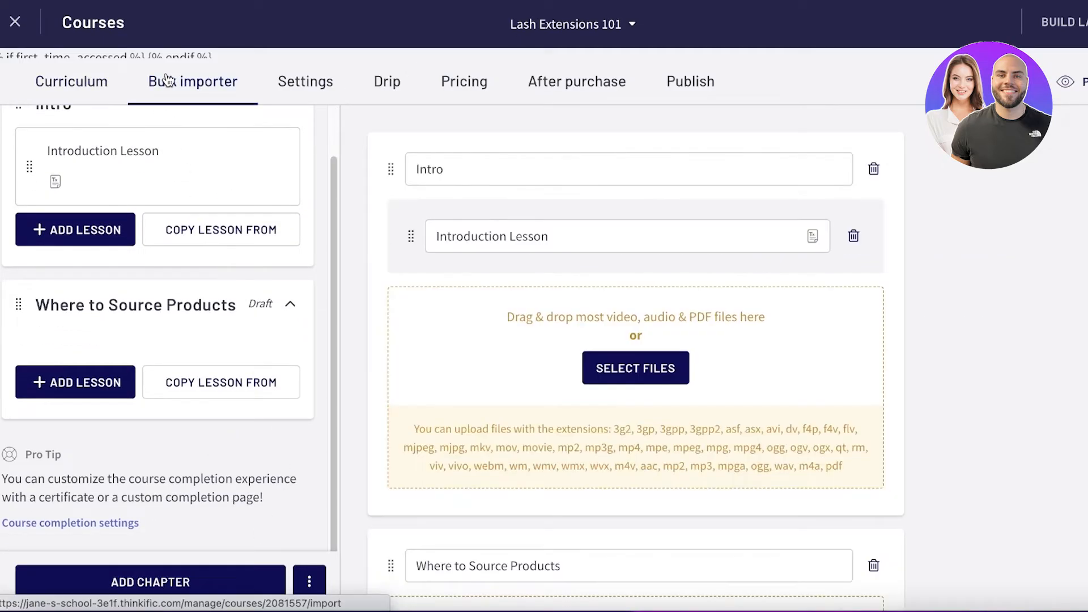
scroll(227, 148, up, 1)
scroll(985, 288, down, 5)
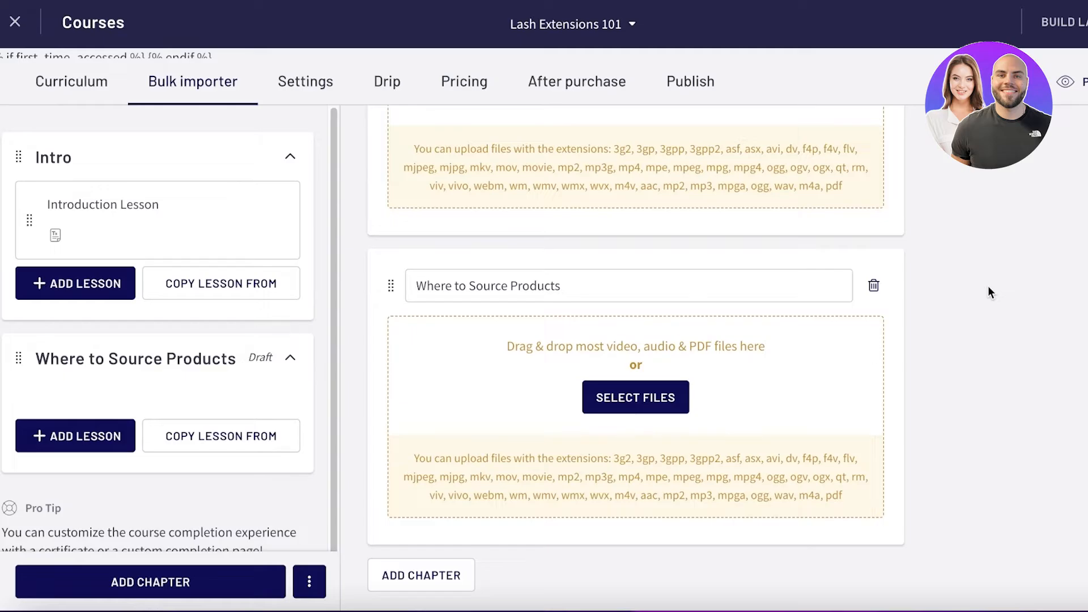
scroll(350, 318, up, 5)
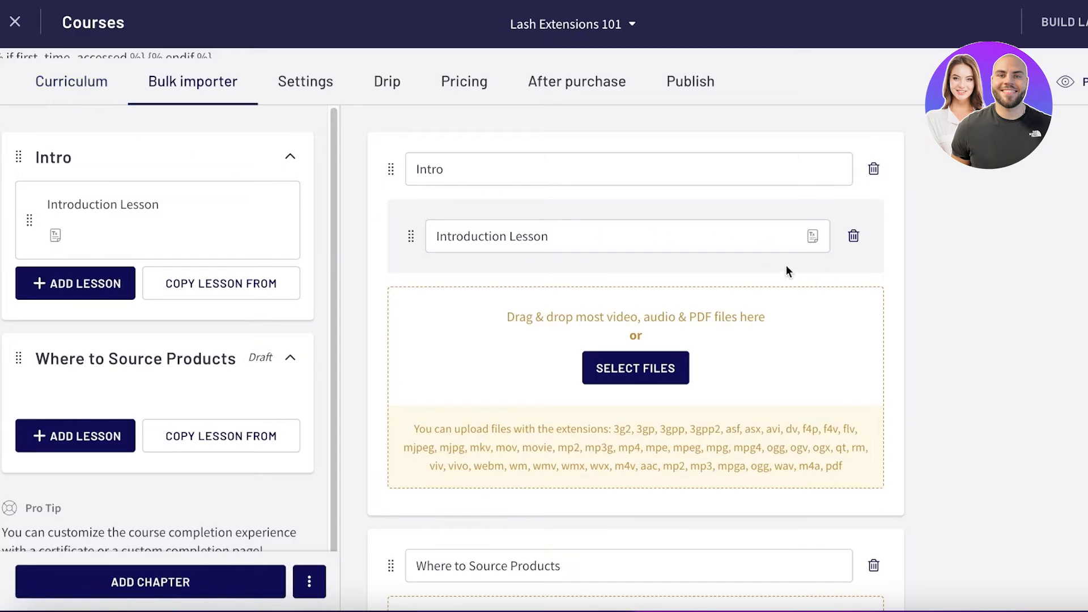
- Review the course's basic settings and view the Drip schedule page
click(309, 102)
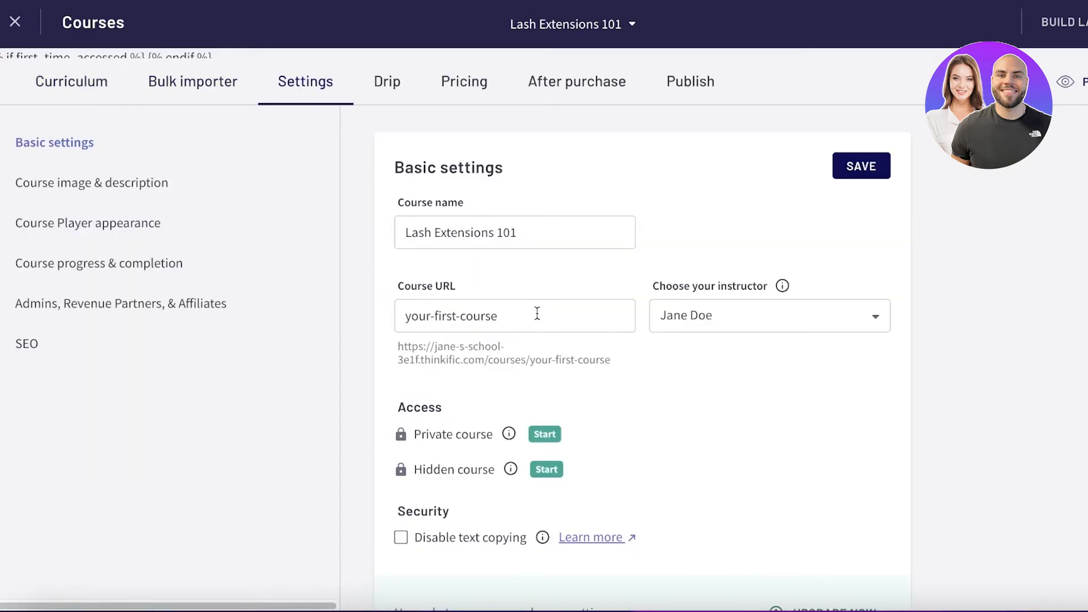
scroll(711, 323, down, 3)
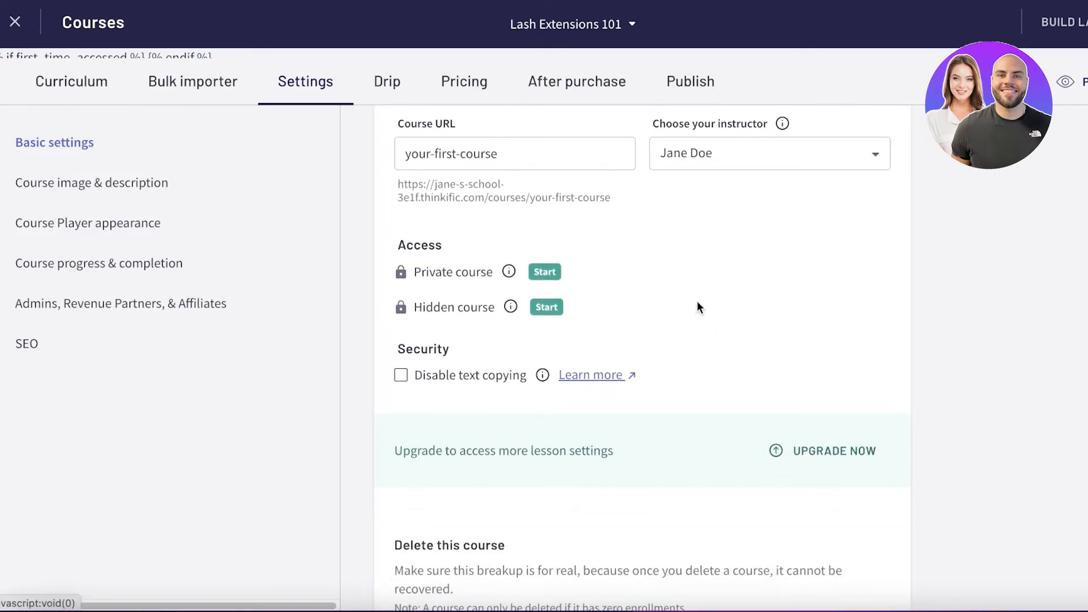
scroll(695, 310, down, 1)
scroll(696, 311, up, 4)
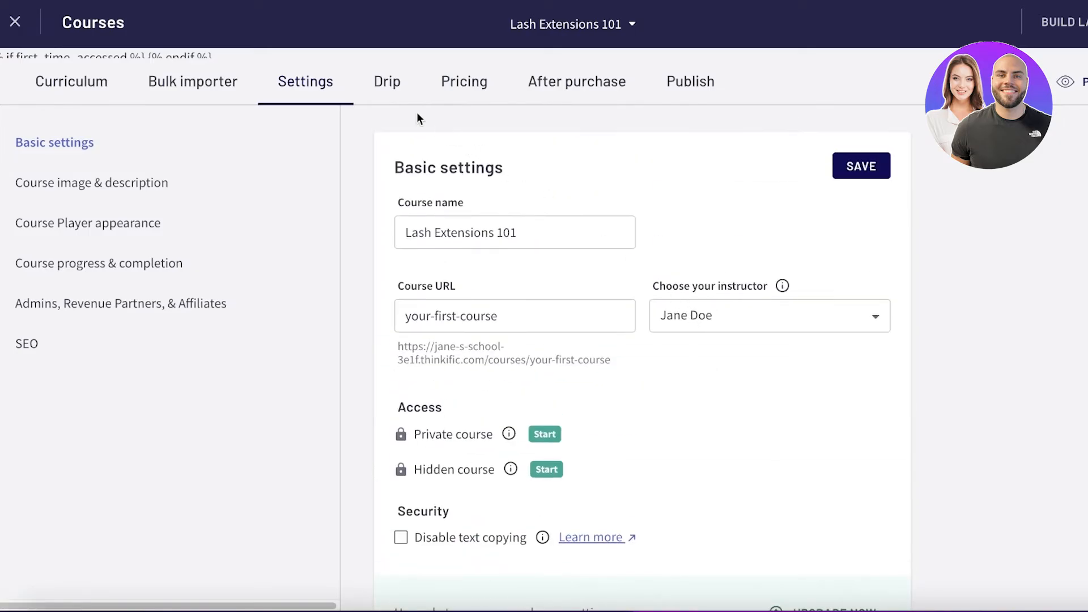
click(387, 97)
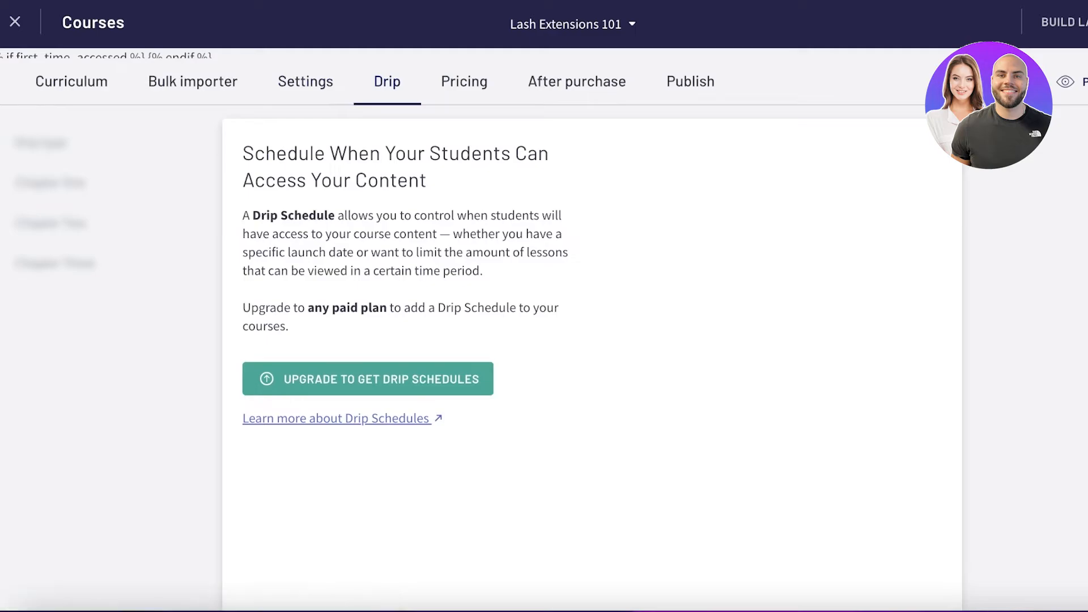
- Dismiss the paid-or-free course prompt in the Lash Extensions 101 pricing and select One-time payment as the primary pricing
click(484, 100)
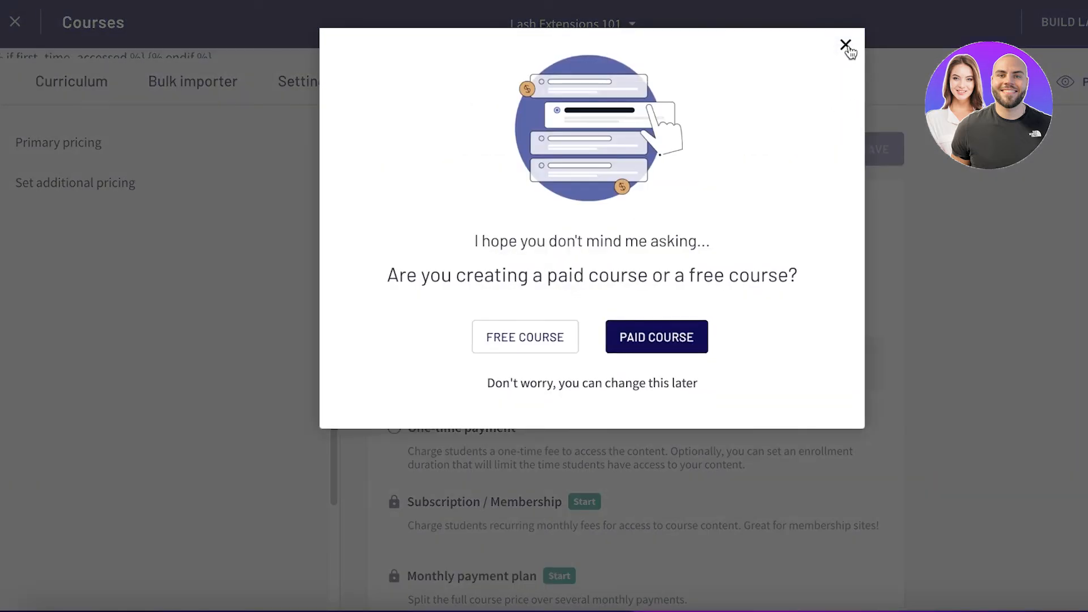
click(845, 44)
scroll(382, 348, down, 2)
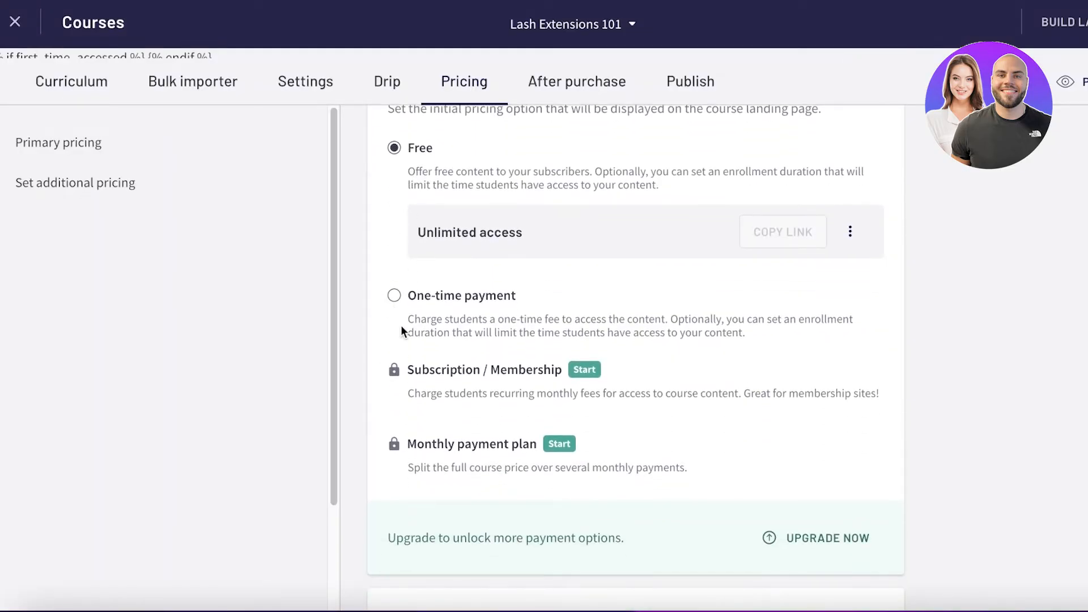
click(395, 296)
- Open the site's payment provider settings and review the PayPal and Stripe options
click(481, 345)
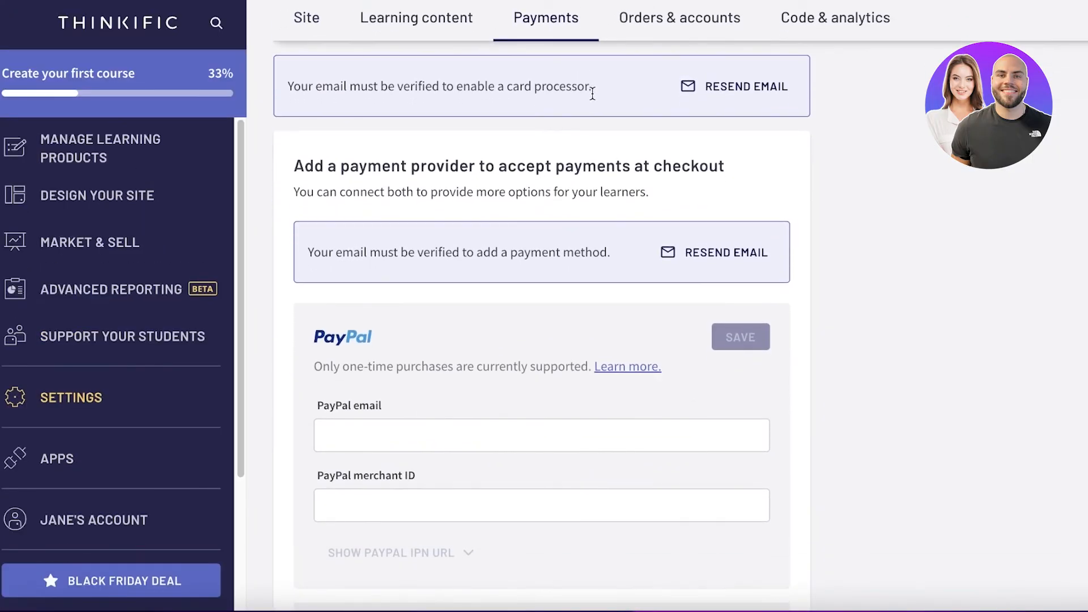
scroll(290, 222, down, 2)
scroll(543, 250, down, 2)
scroll(467, 231, up, 3)
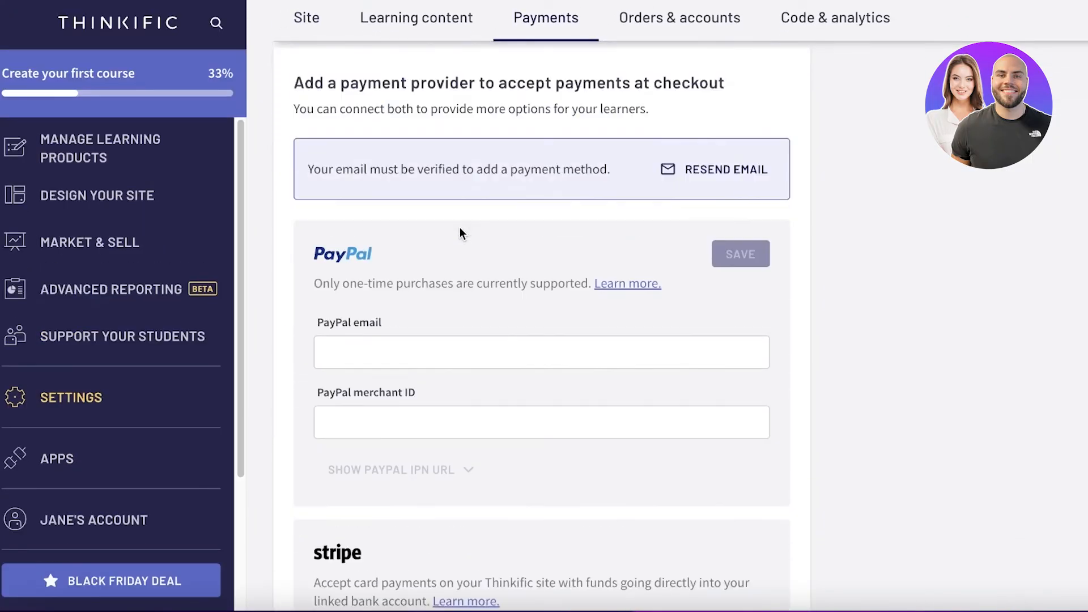
scroll(461, 232, up, 2)
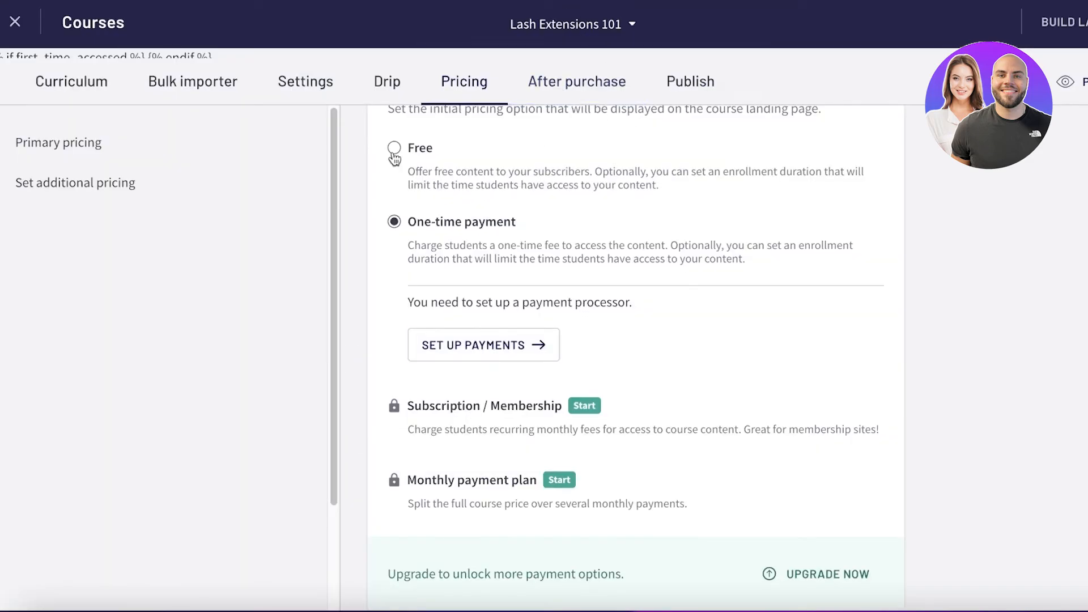
- Set the course's primary pricing to Free with 2 days until expiry
click(394, 149)
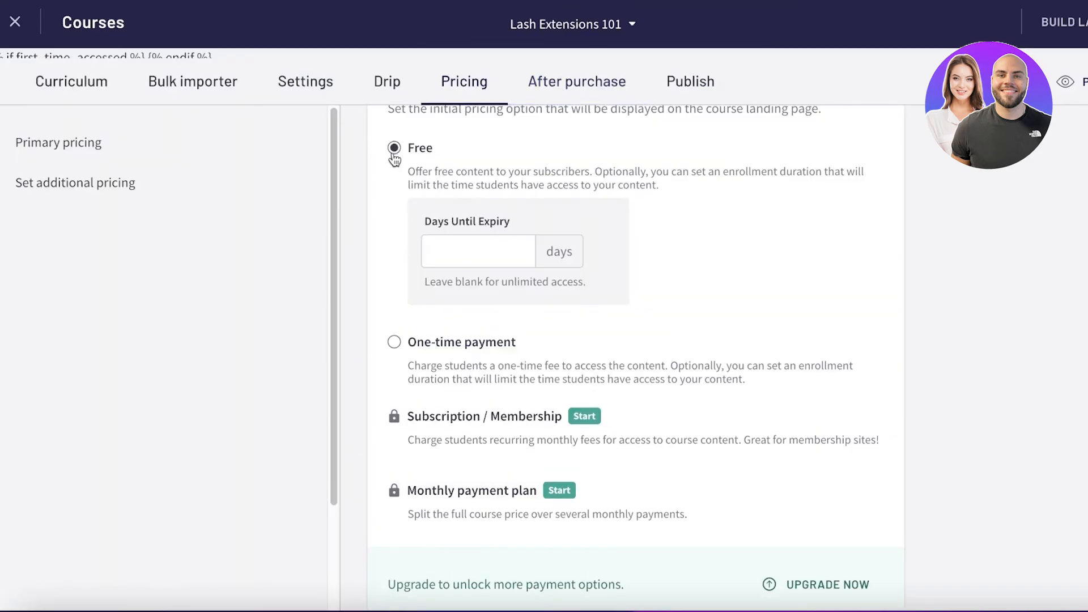
click(504, 247)
text(2)
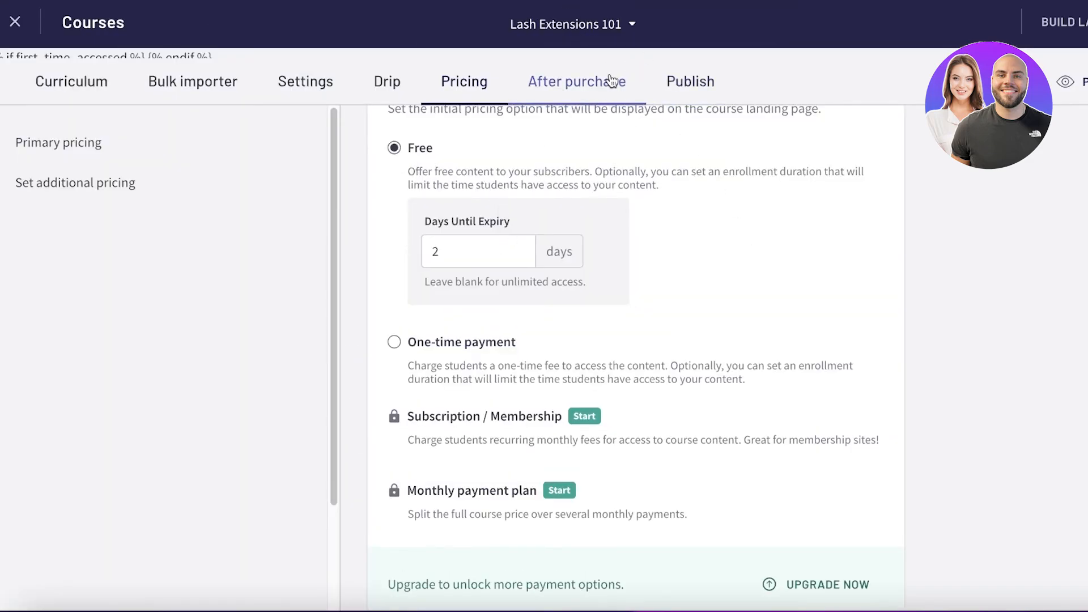
- Review the After Purchase Flow page and the course's publish status options, and close the course editor
click(609, 76)
click(730, 114)
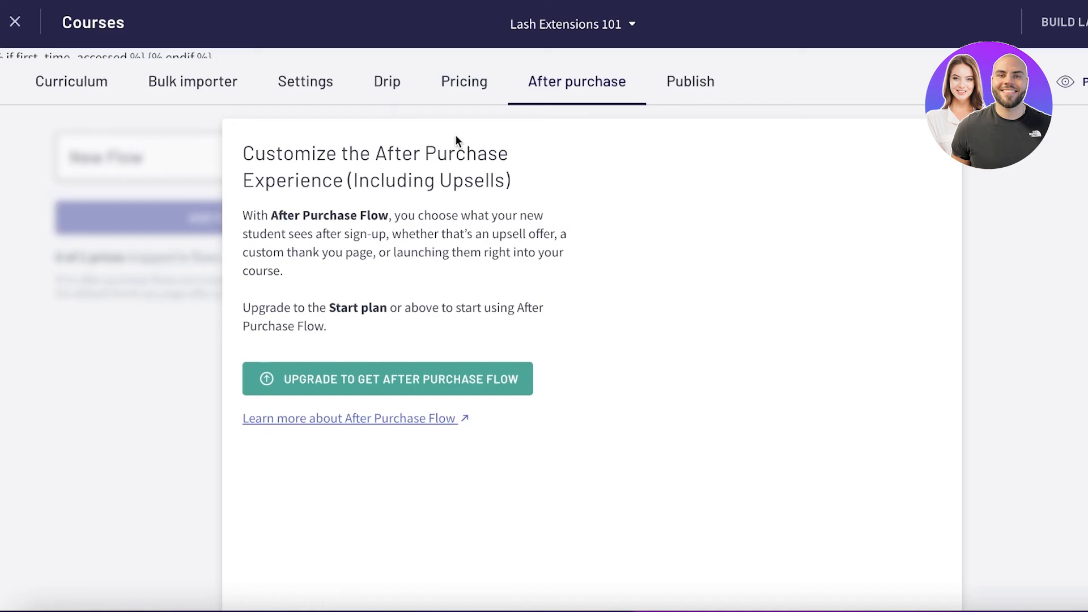
click(690, 81)
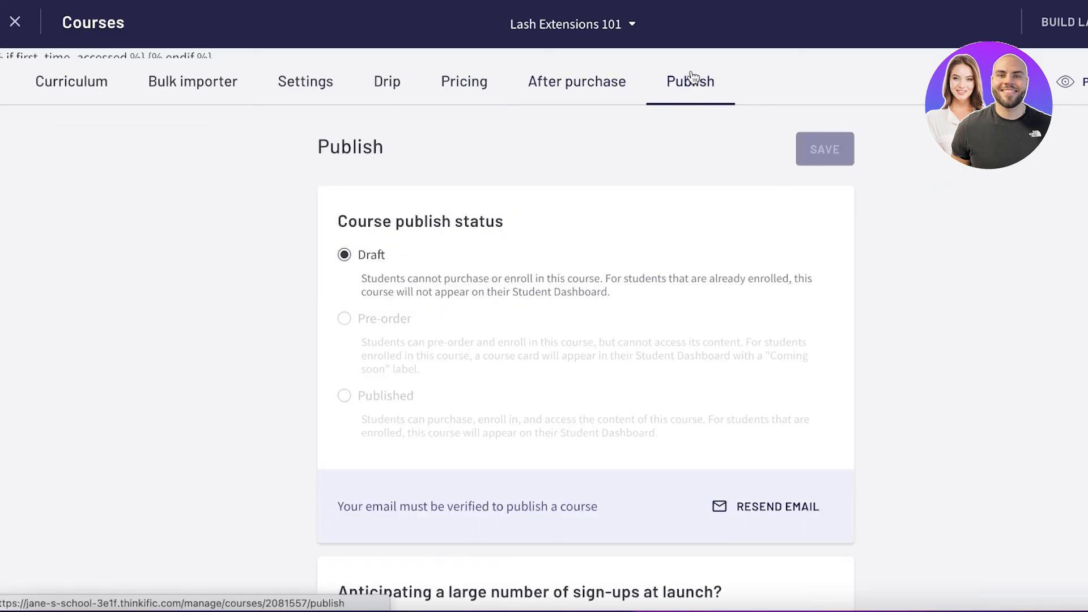
scroll(411, 205, down, 3)
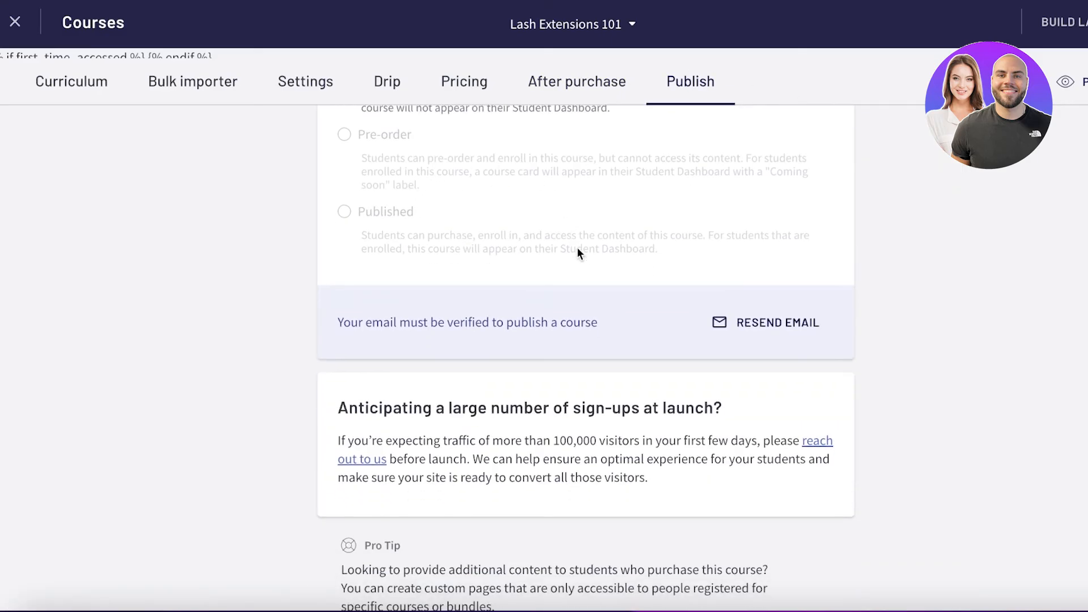
scroll(577, 247, up, 3)
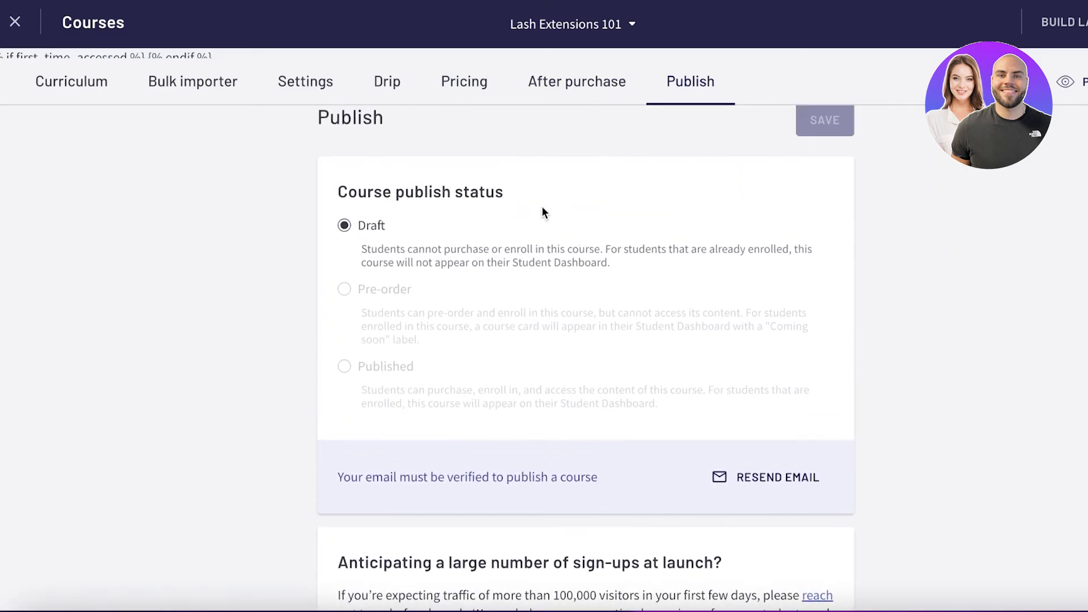
click(10, 22)
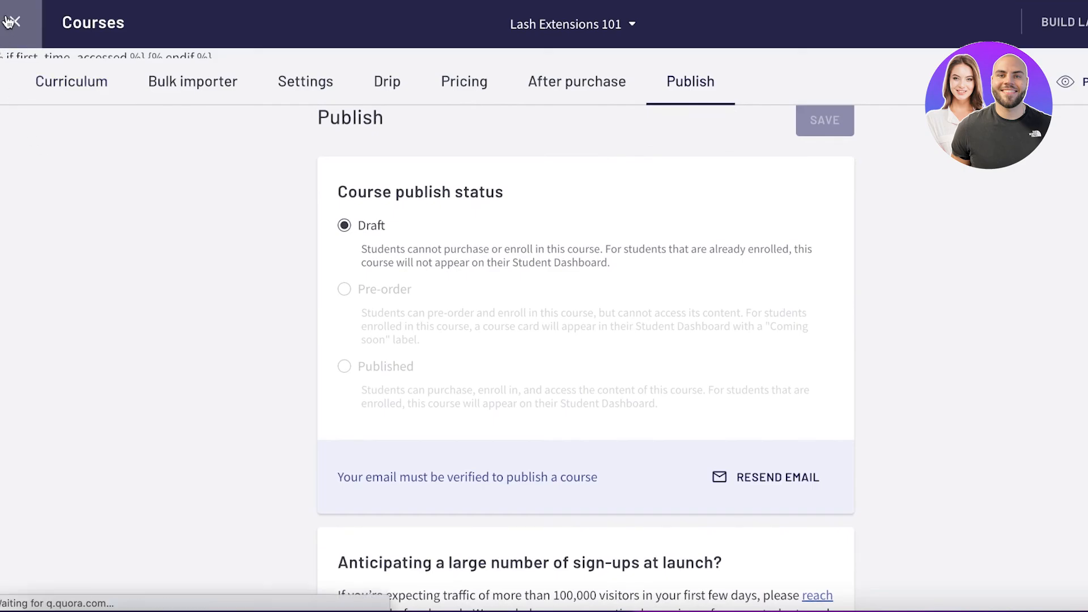